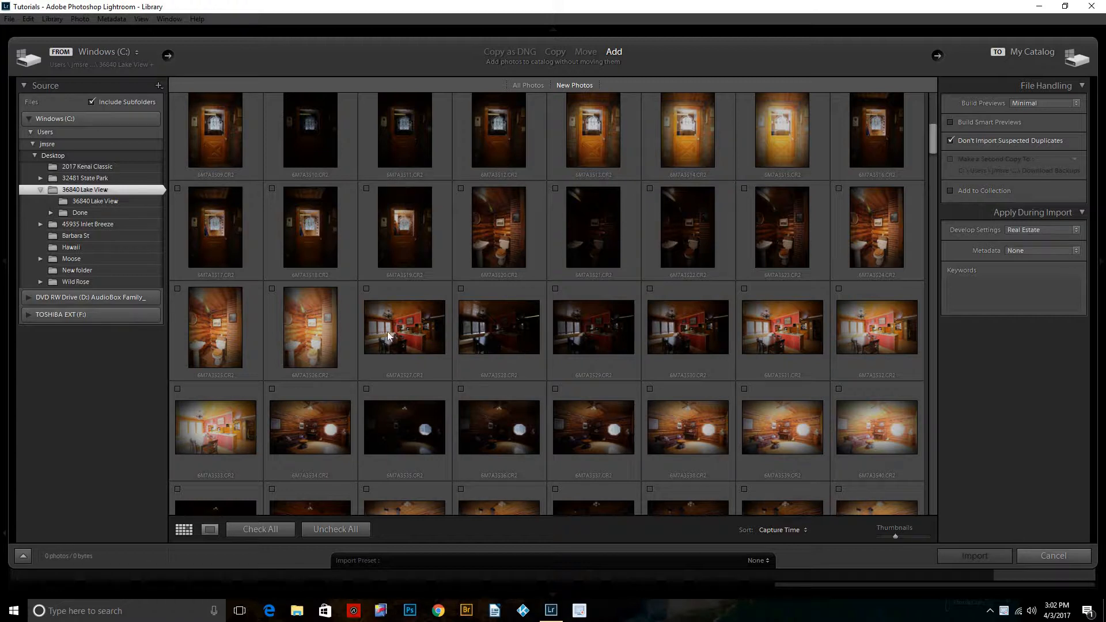
# Mark the seven bracketed kitchen photos, 6M7A3527.CR2 through 6M7A3533.CR2, for import.
pyautogui.click(366, 289)
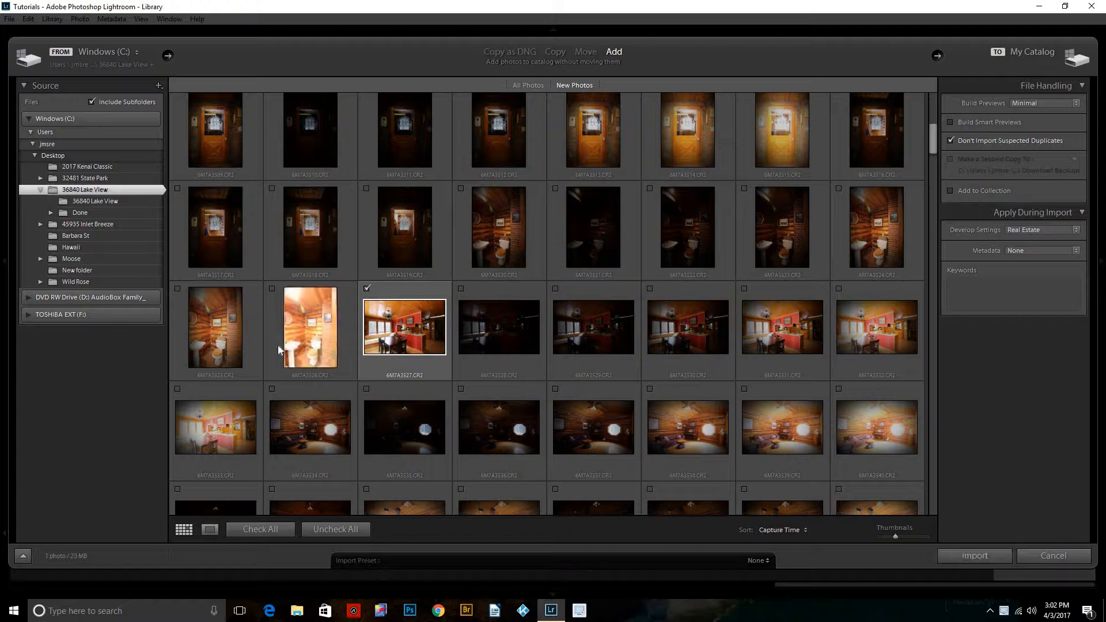
pyautogui.click(178, 390)
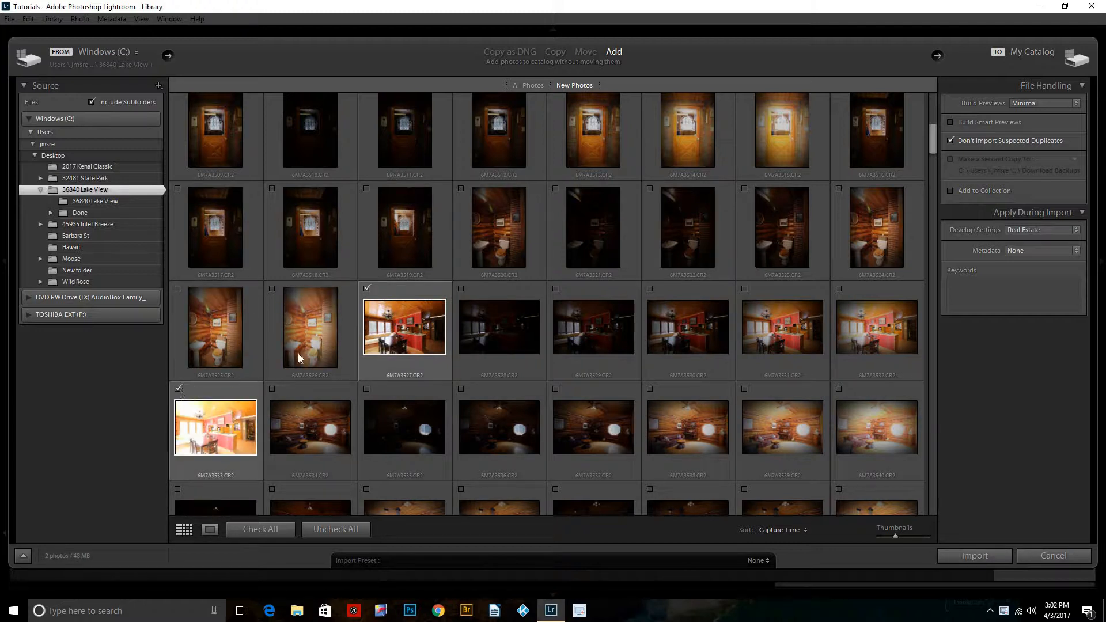
pyautogui.click(461, 288)
pyautogui.click(555, 288)
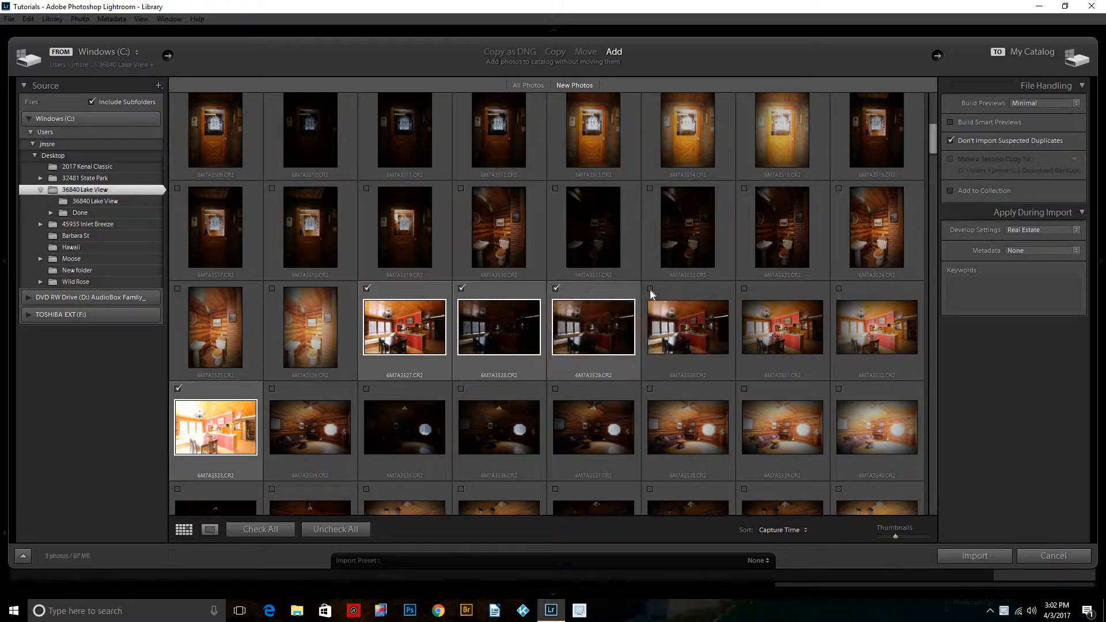
pyautogui.click(650, 289)
pyautogui.click(745, 288)
pyautogui.click(839, 288)
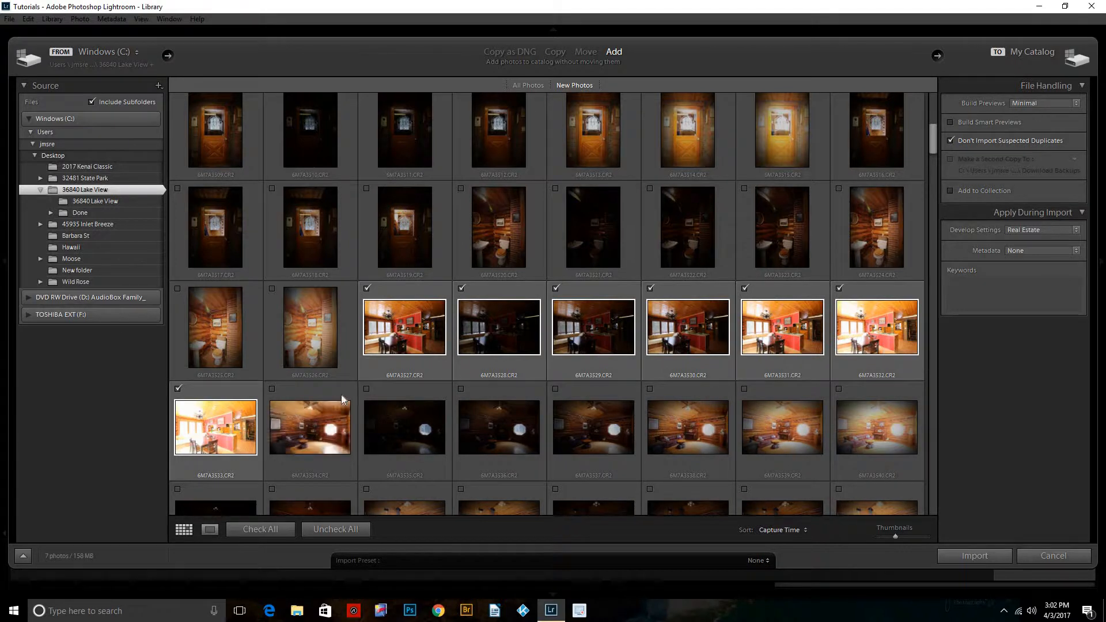
# Import the marked photos with the Real Estate develop preset and switch to the Develop module.
pyautogui.click(1075, 230)
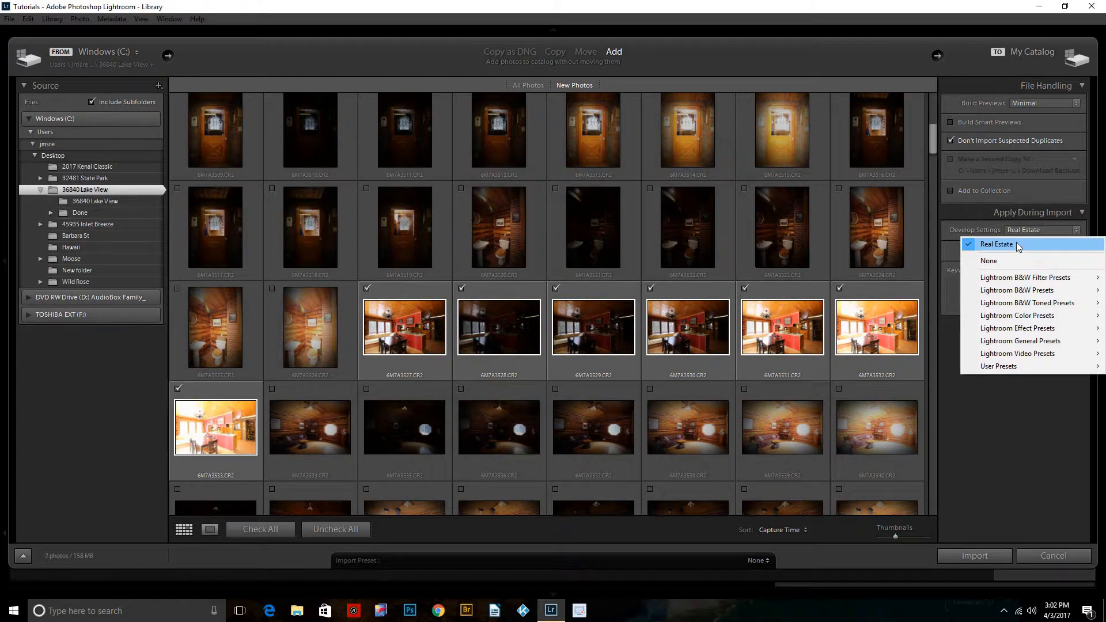
pyautogui.click(1006, 393)
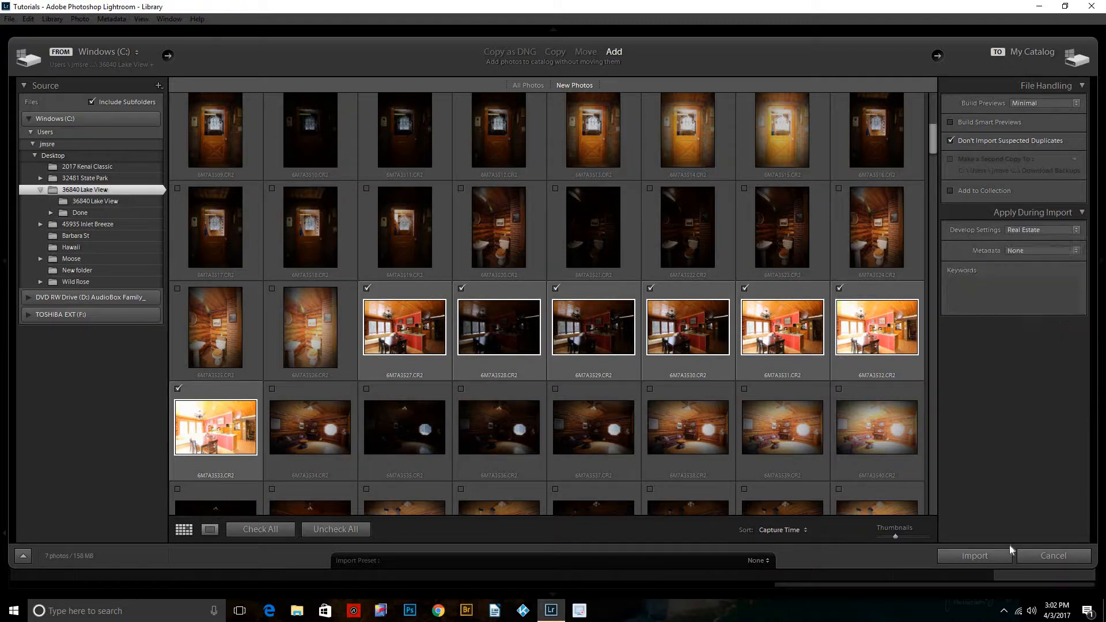
pyautogui.click(973, 555)
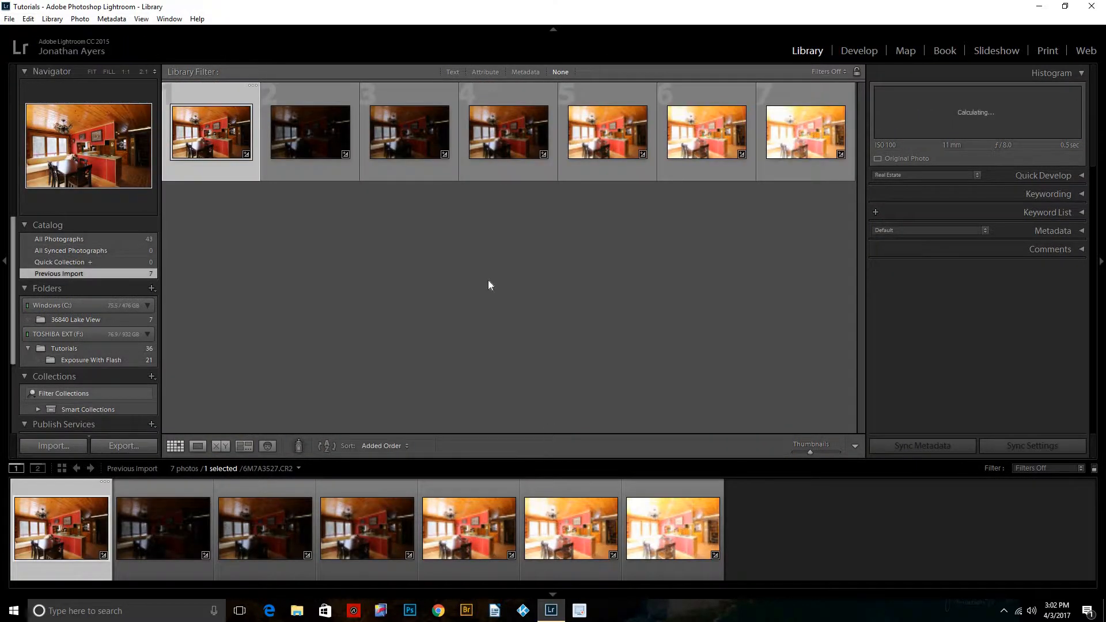
pyautogui.click(849, 57)
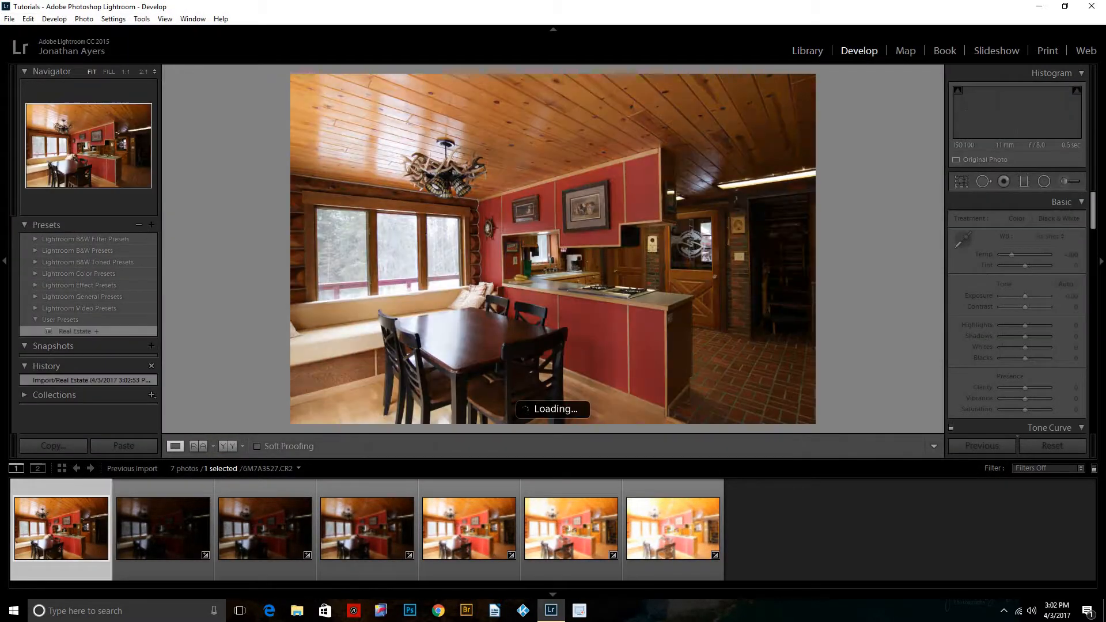
# Review the first photo's sharpening, noise reduction, lens correction profile and transform settings.
pyautogui.scroll(-5, 1094, 274)
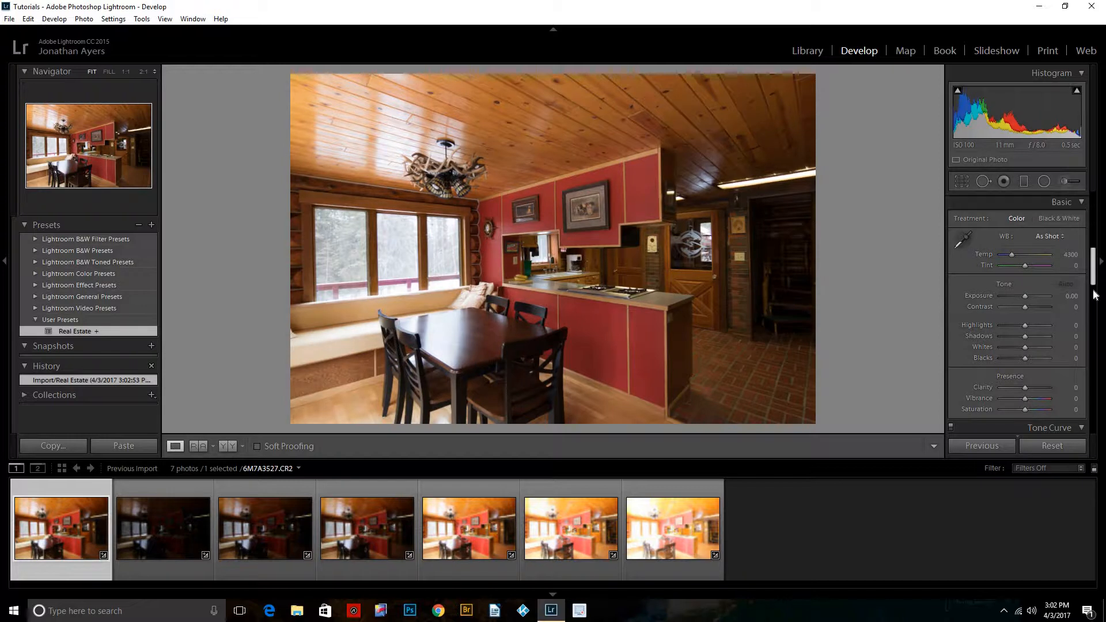
pyautogui.scroll(-3, 1094, 304)
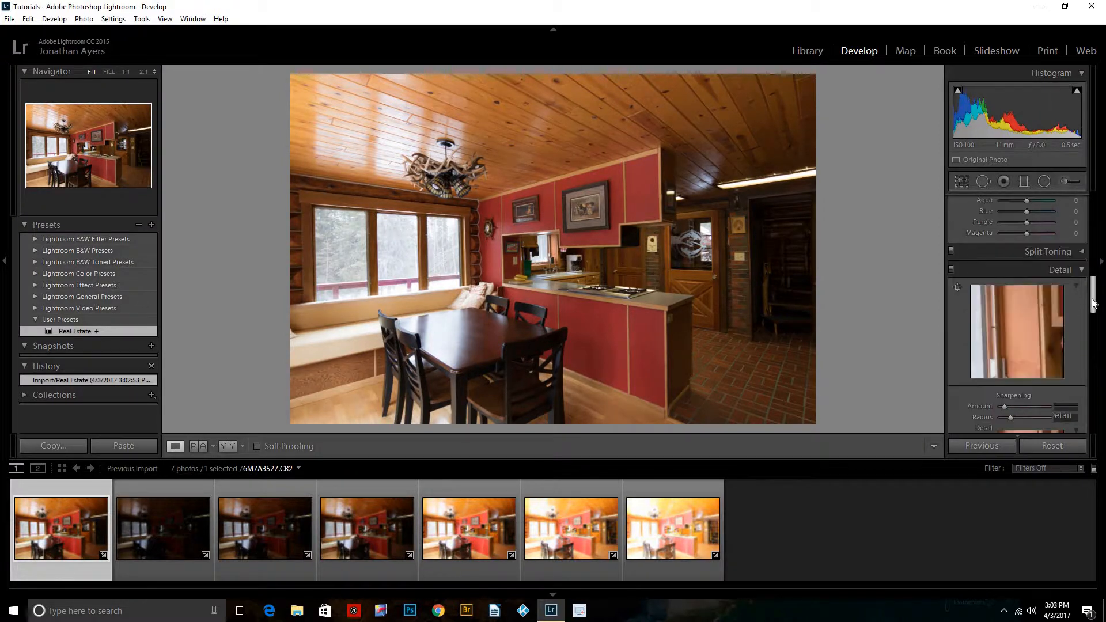
pyautogui.scroll(-5, 1093, 307)
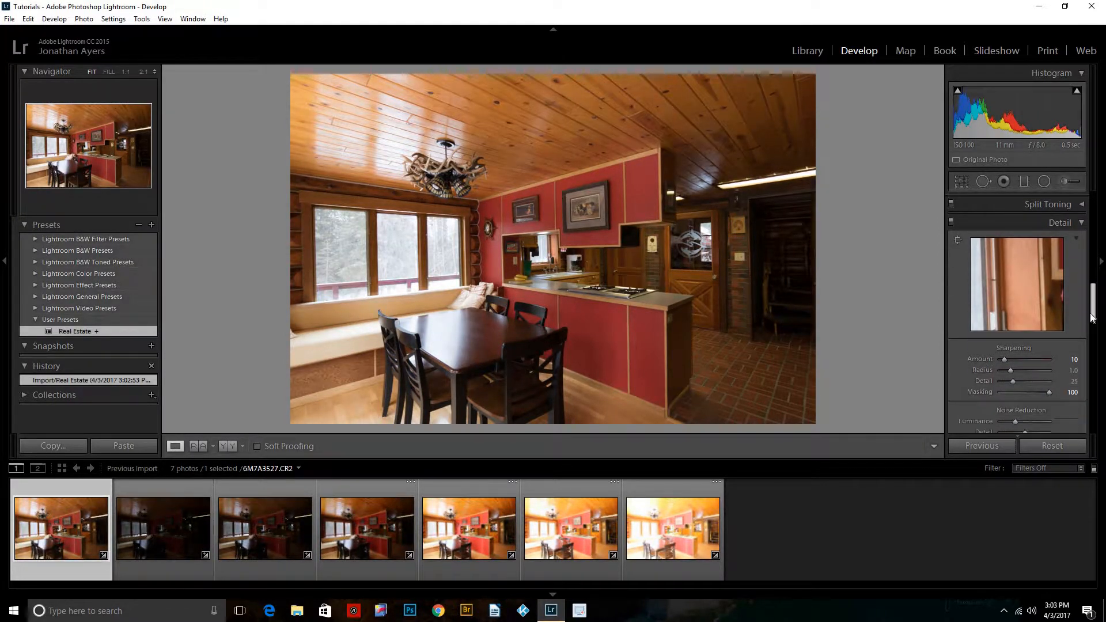
pyautogui.scroll(-5, 1092, 332)
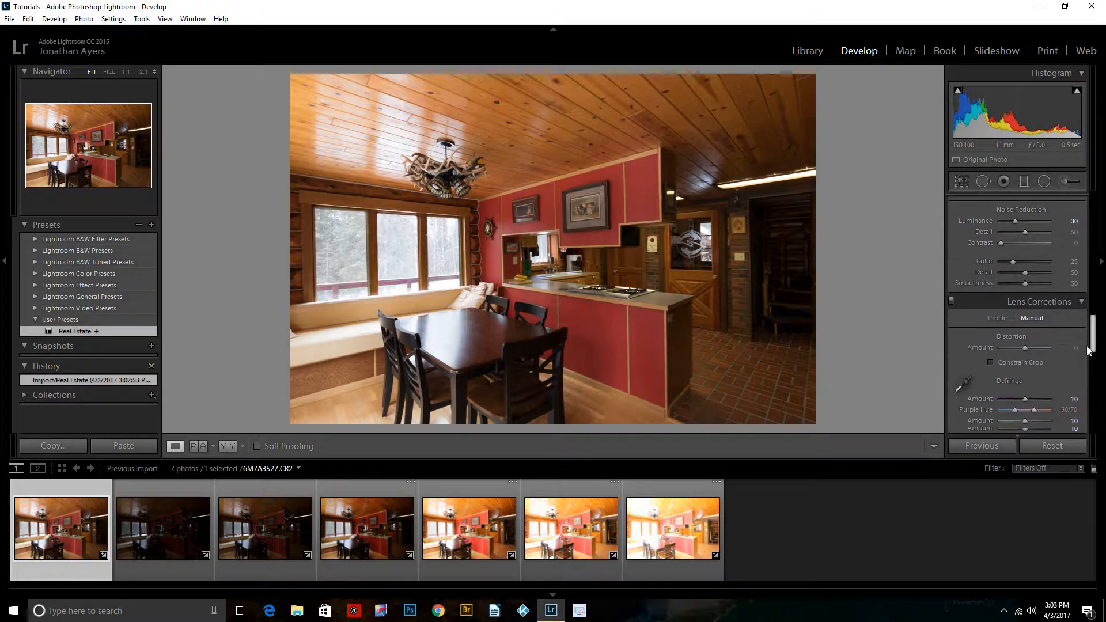
pyautogui.scroll(5, 1071, 340)
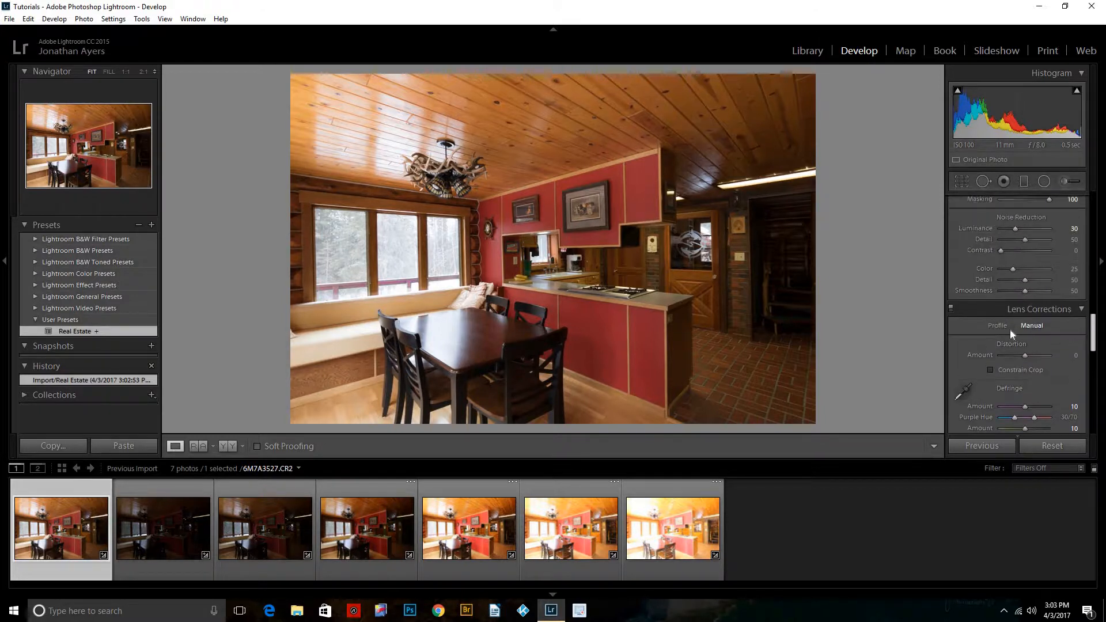
pyautogui.click(996, 325)
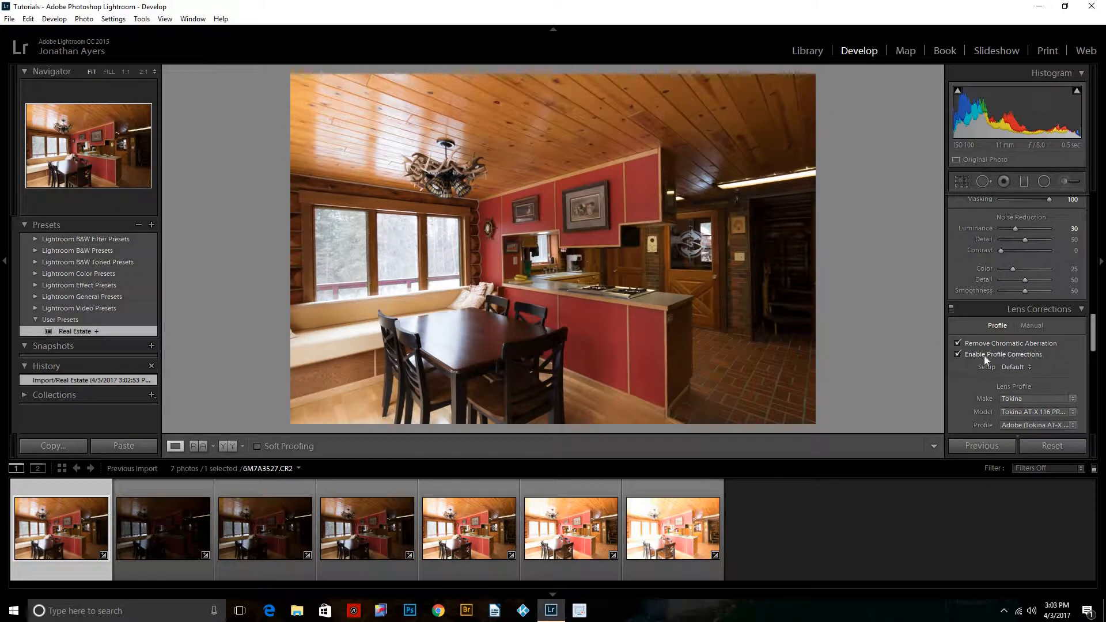
pyautogui.scroll(-2, 1095, 346)
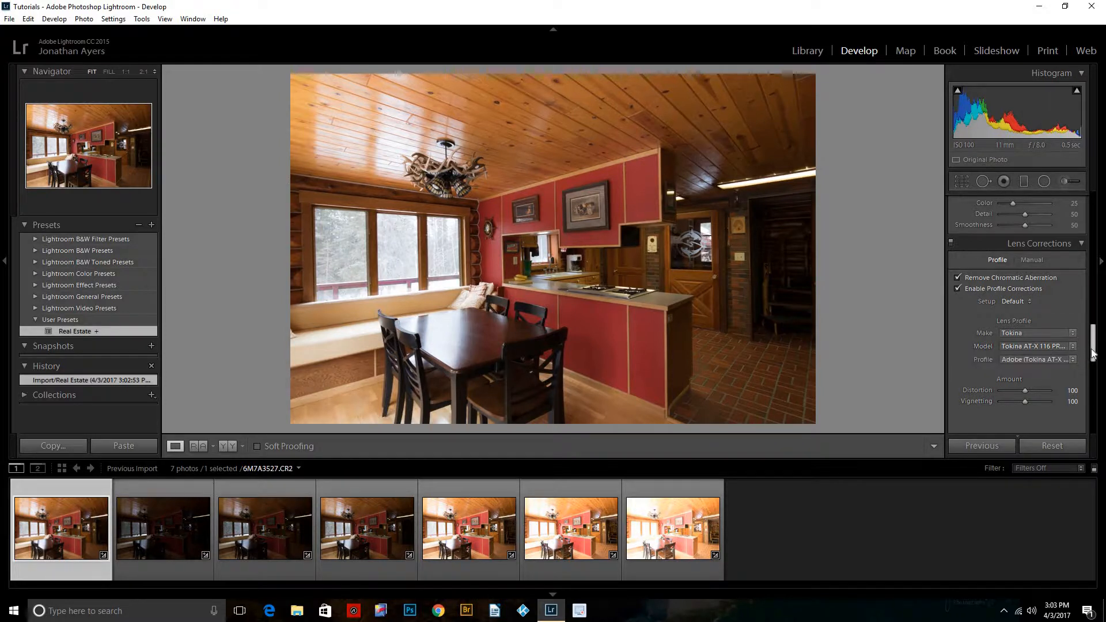
pyautogui.scroll(-2, 1094, 355)
pyautogui.moveTo(1090, 357); pyautogui.dragTo(1089, 377)
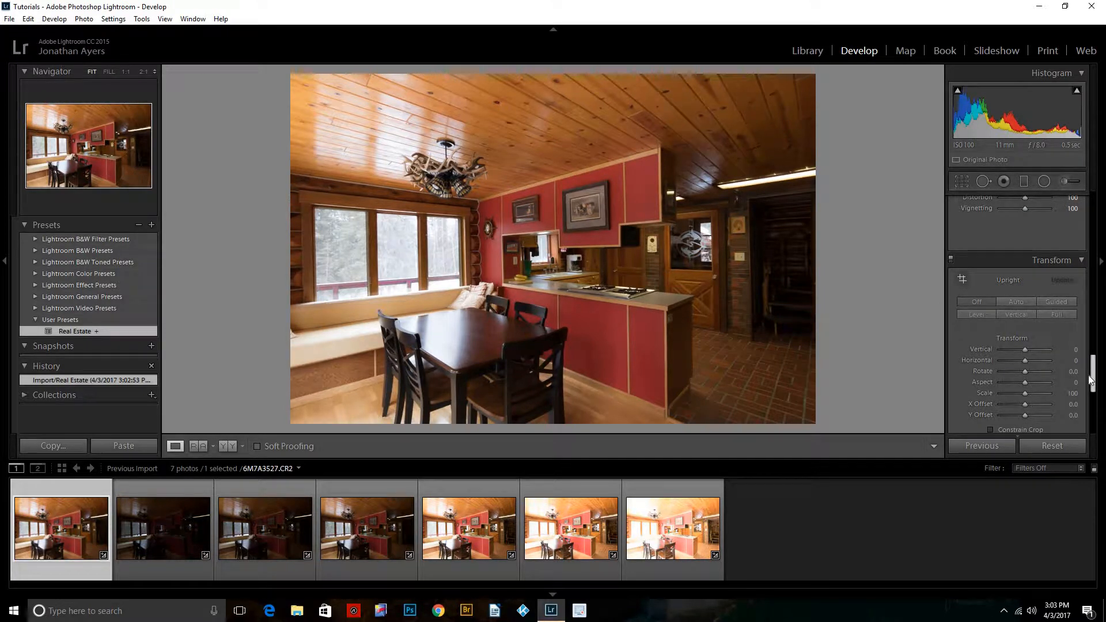
pyautogui.moveTo(1088, 376); pyautogui.dragTo(1089, 374)
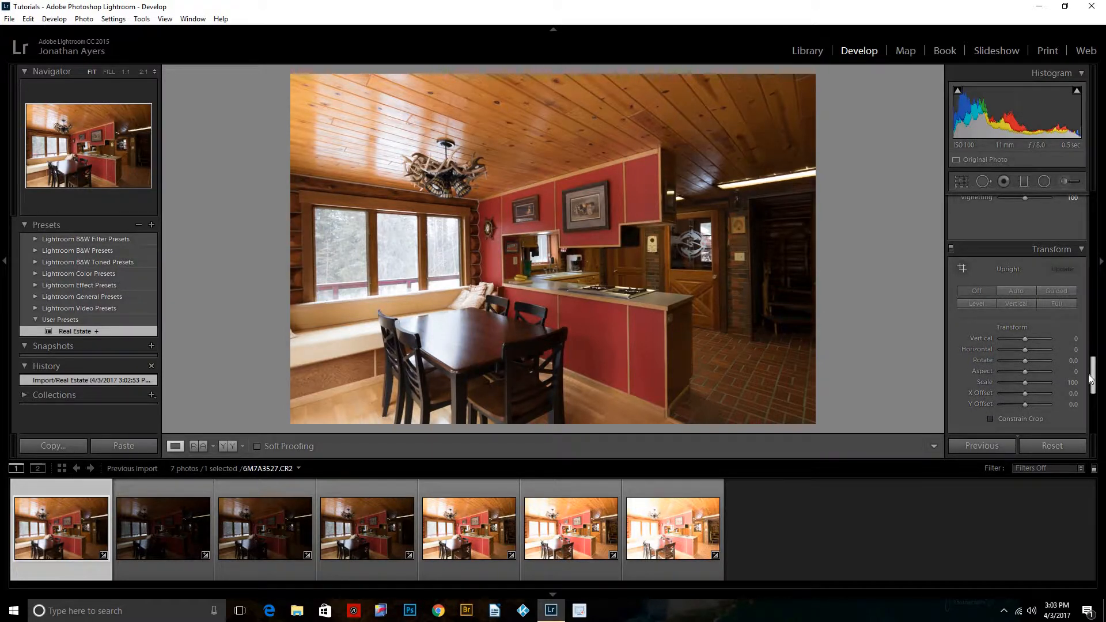
pyautogui.moveTo(1089, 379); pyautogui.dragTo(1089, 385)
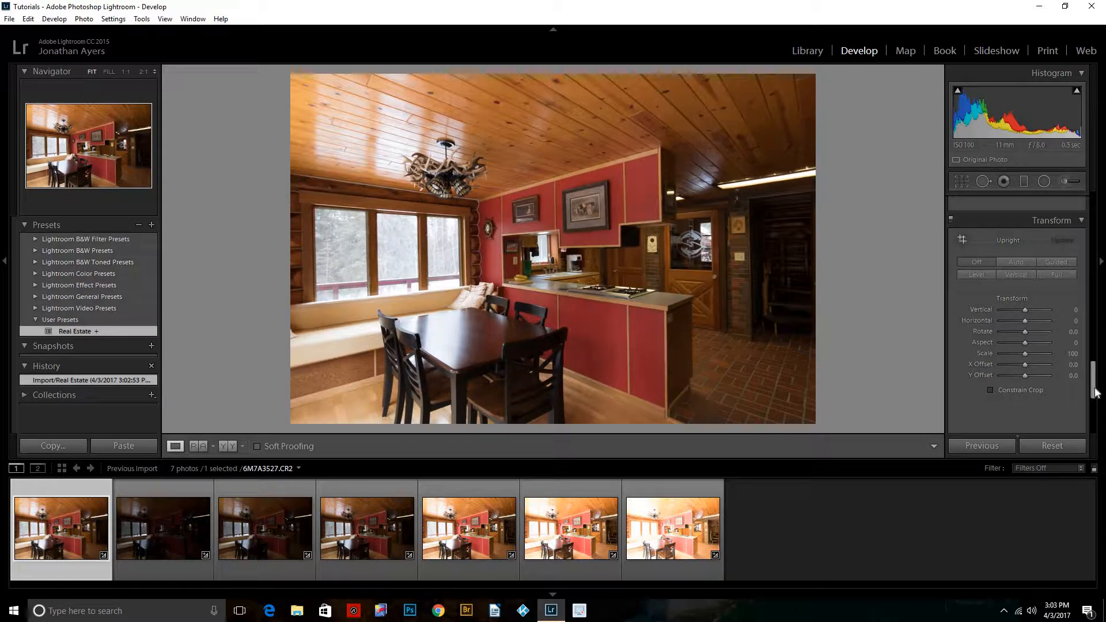
pyautogui.moveTo(1095, 384); pyautogui.dragTo(1095, 382)
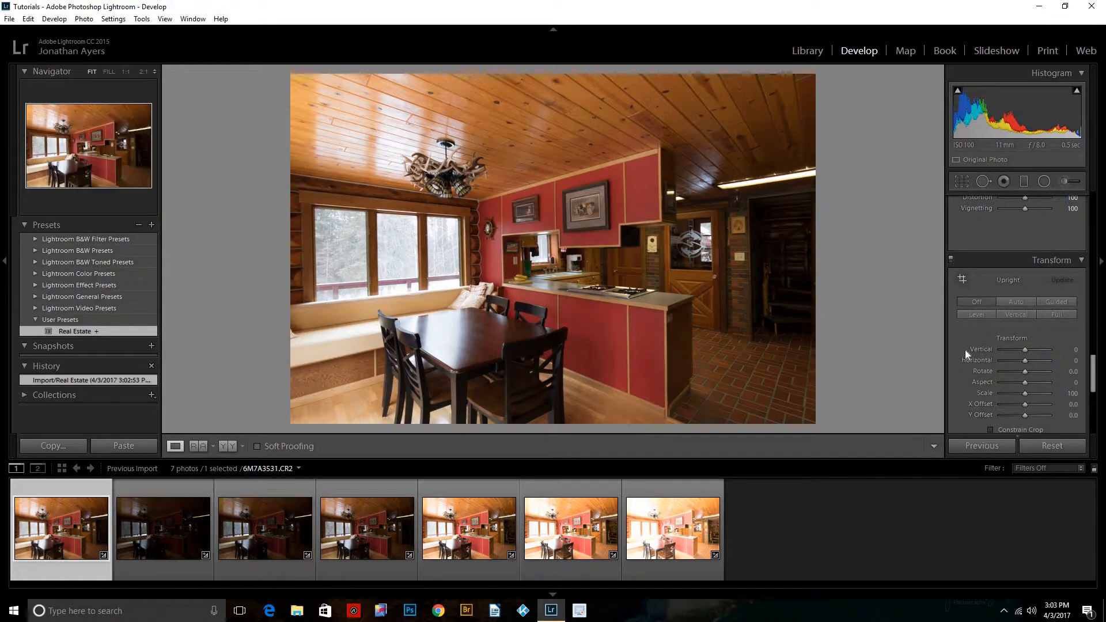
# Set the first kitchen photo's Highlights to -100 in the Basic adjustments.
pyautogui.moveTo(1094, 368); pyautogui.dragTo(1093, 210)
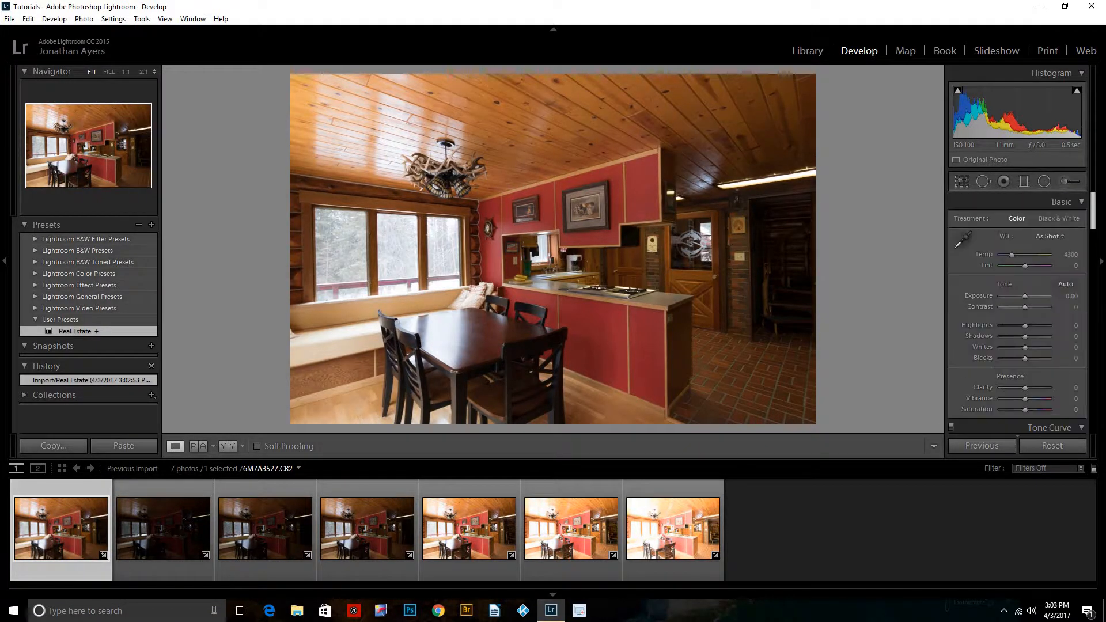
pyautogui.moveTo(1025, 325); pyautogui.dragTo(992, 327)
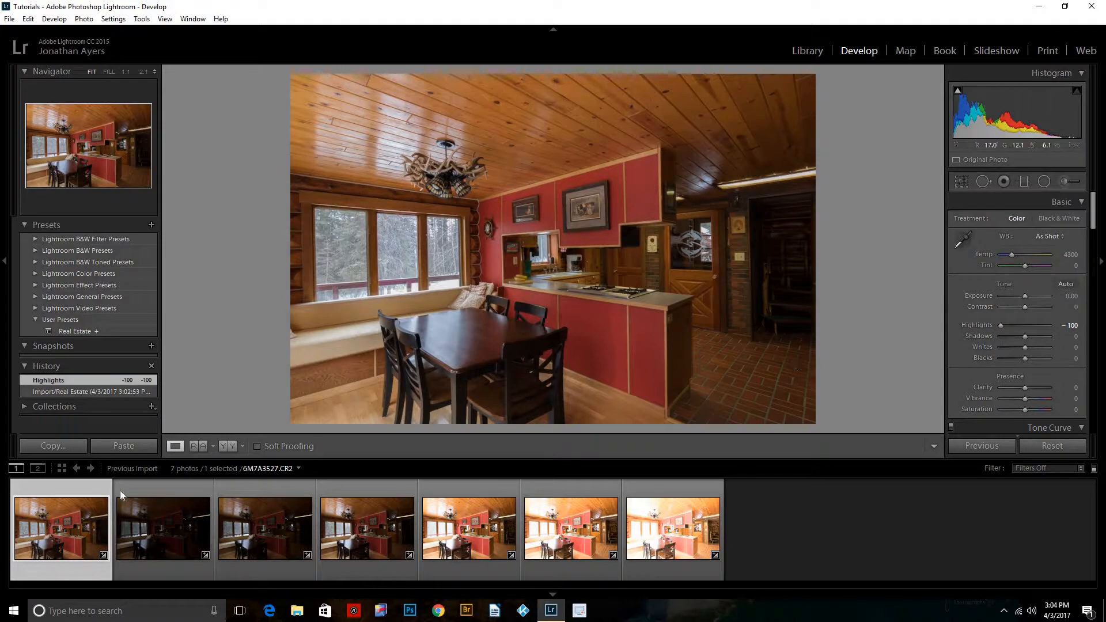
# Select all seven kitchen photos with Auto Sync enabled and set their Shadows to +50.
pyautogui.keyDown('shift'); pyautogui.click(672, 532); pyautogui.keyUp('shift')
pyautogui.click(954, 448)
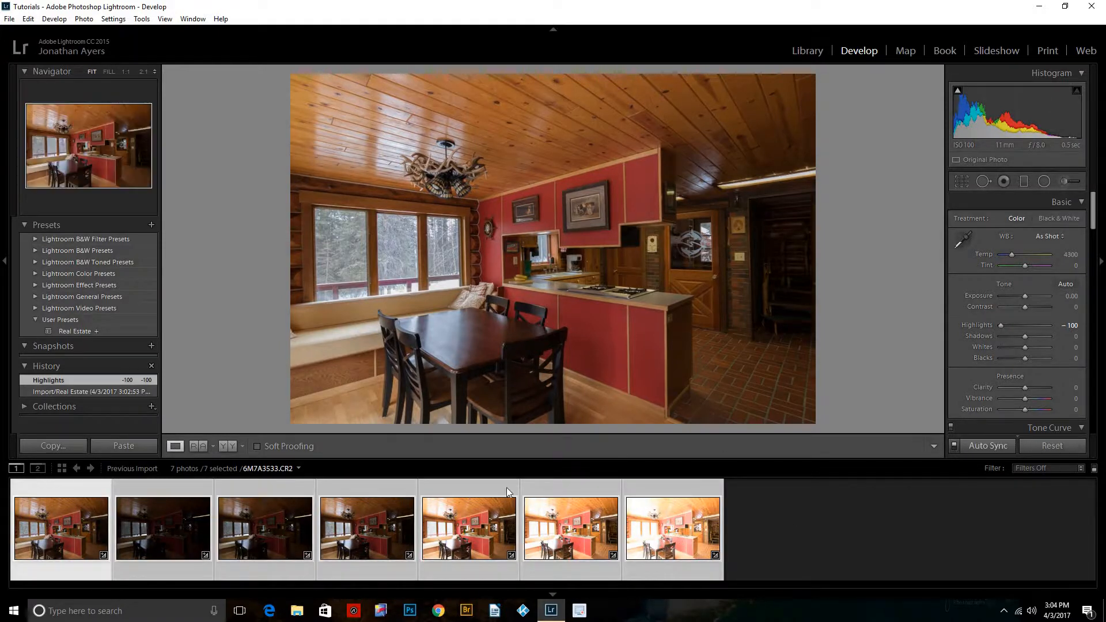
pyautogui.click(953, 447)
pyautogui.click(954, 448)
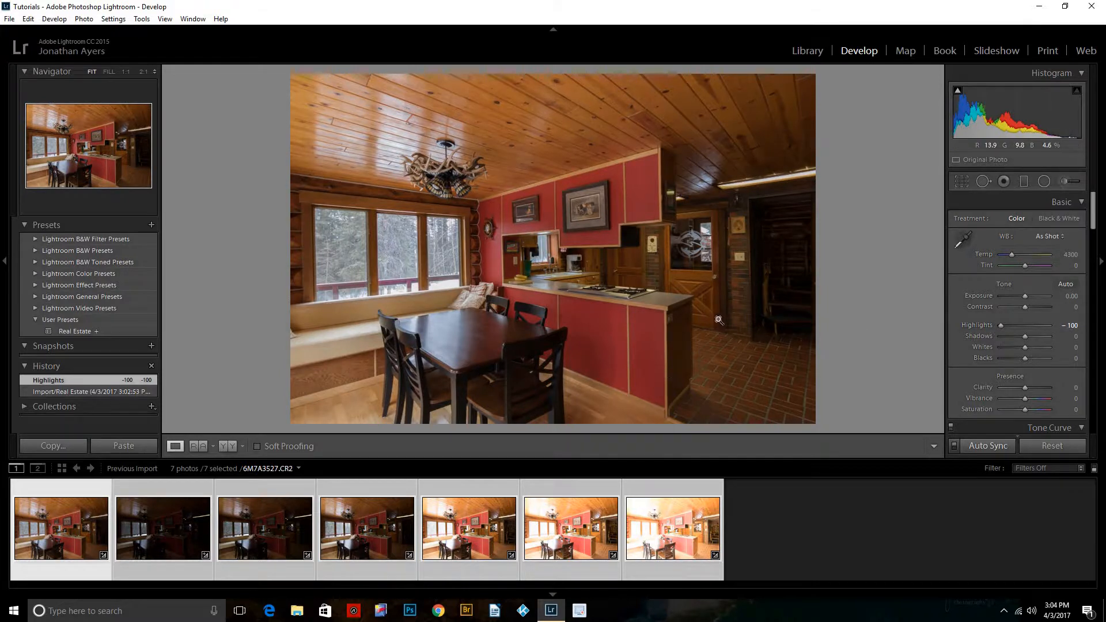
pyautogui.click(1037, 338)
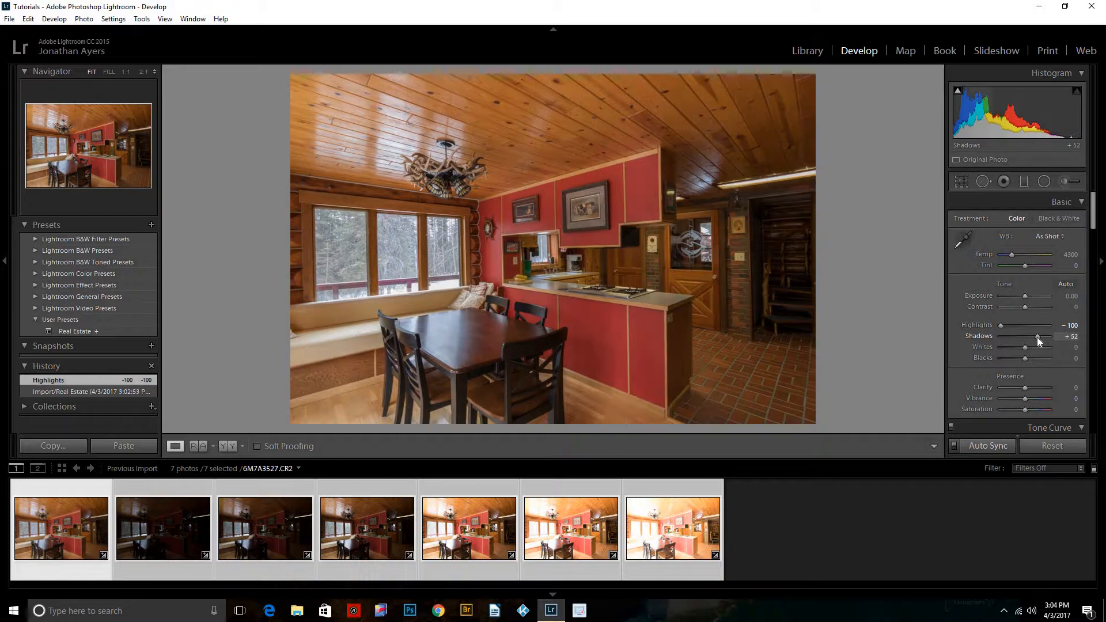
pyautogui.moveTo(1039, 341); pyautogui.dragTo(1039, 341)
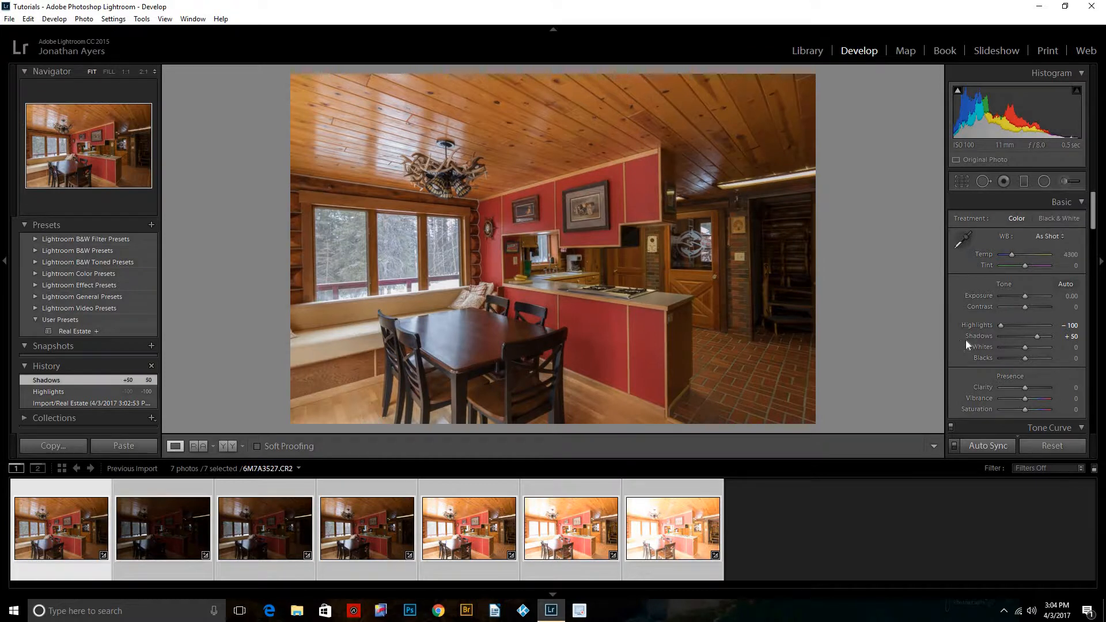
# Review the tone curve, HSL, detail, lens correction, transform and effects settings for the selected photos.
pyautogui.scroll(-3, 969, 339)
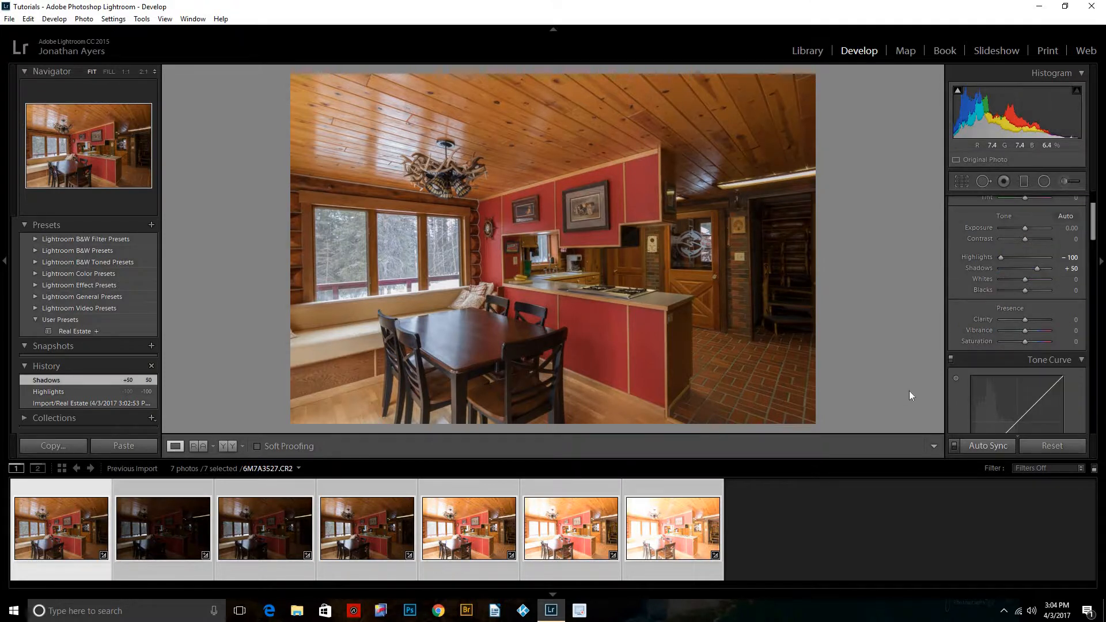
pyautogui.scroll(-10, 974, 330)
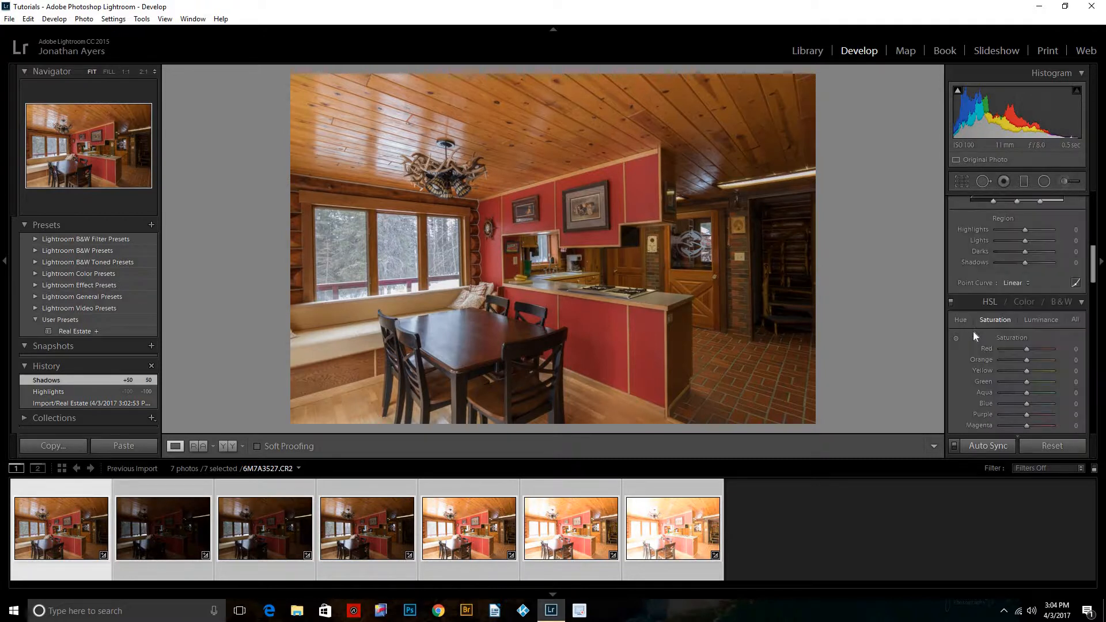
pyautogui.scroll(-5, 972, 330)
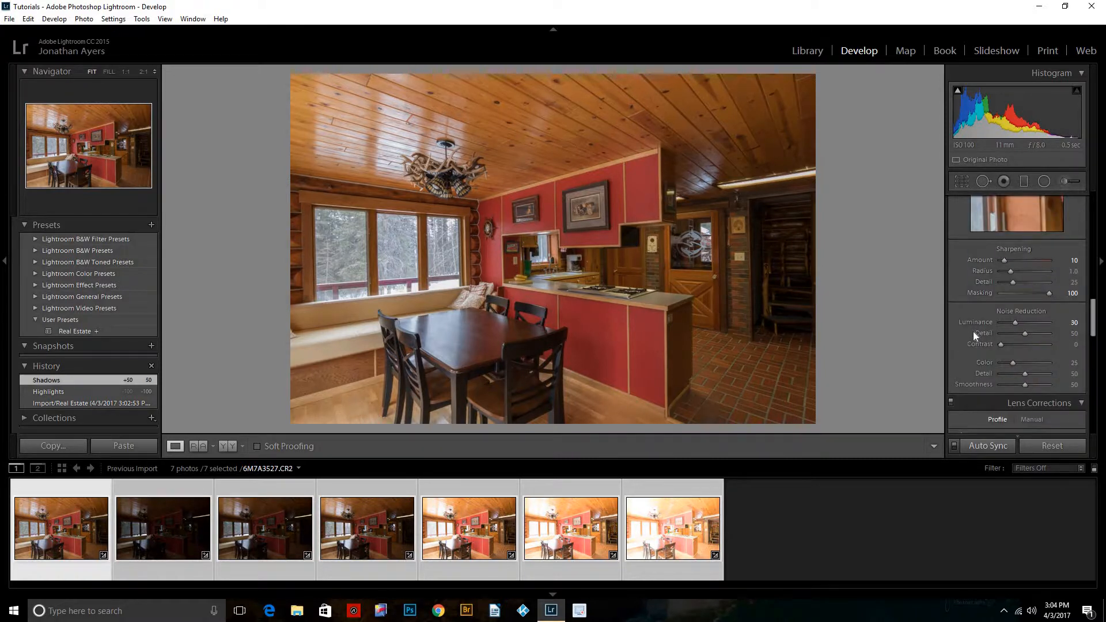
pyautogui.scroll(-10, 972, 330)
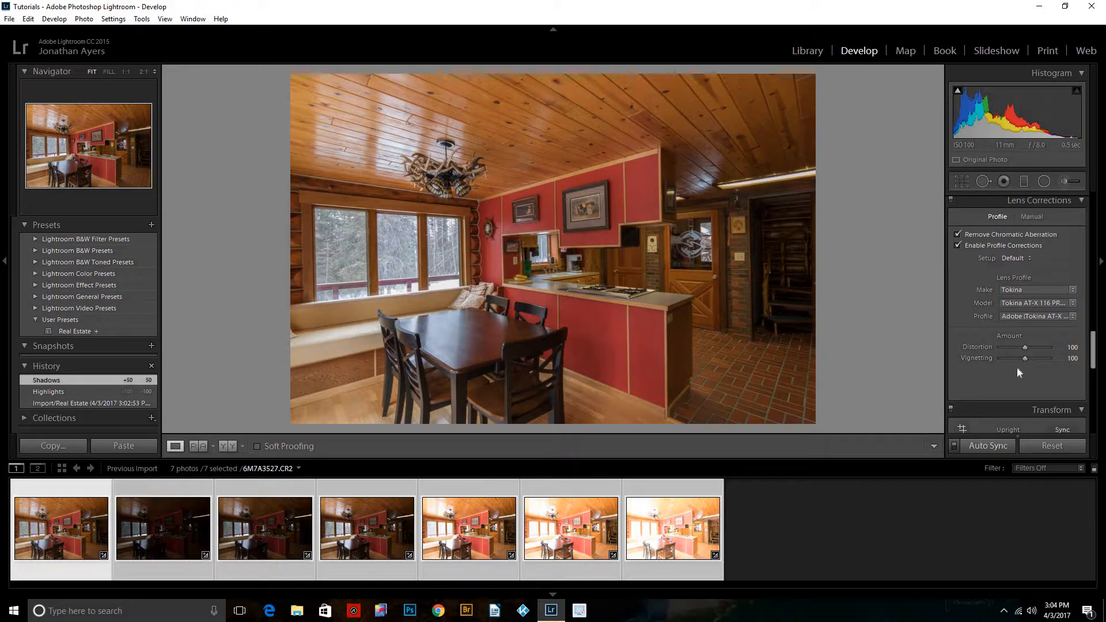
pyautogui.scroll(-5, 983, 350)
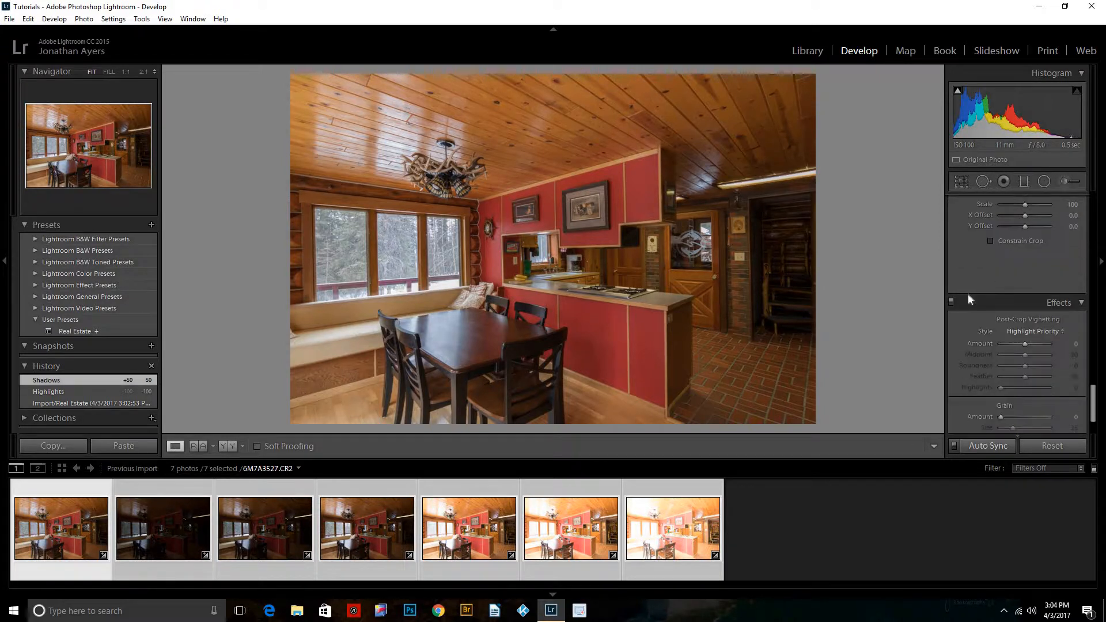
pyautogui.scroll(-2, 967, 295)
pyautogui.scroll(20, 968, 296)
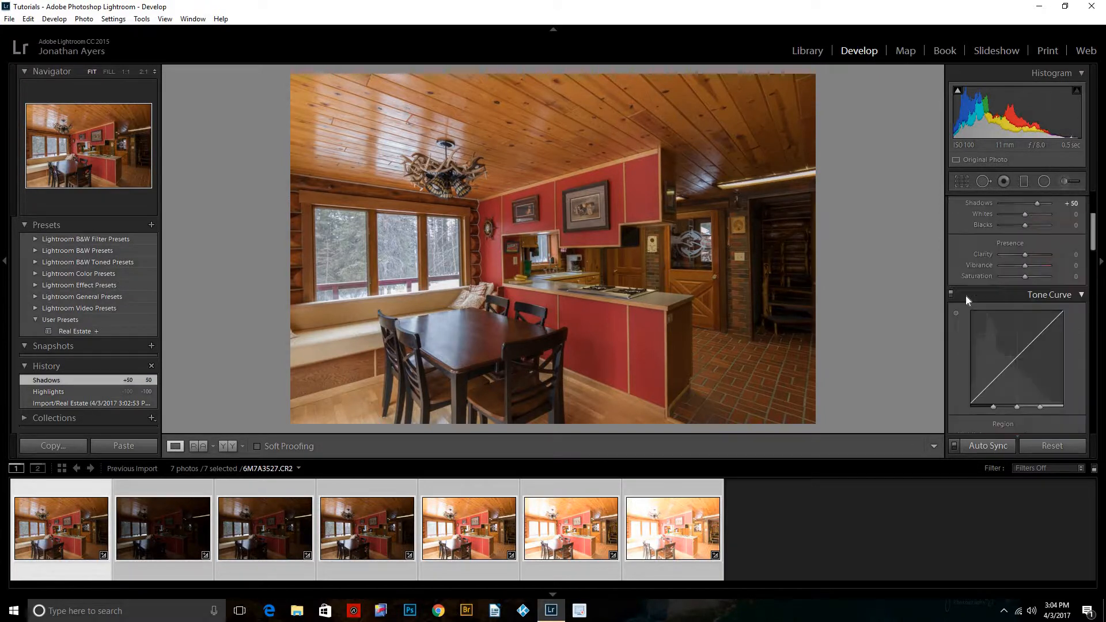
# Export the seven selected kitchen photos to Photomatix Pro, keeping tripod alignment, automatic re-import and TIFF 16-bit output.
pyautogui.rightClick(479, 525)
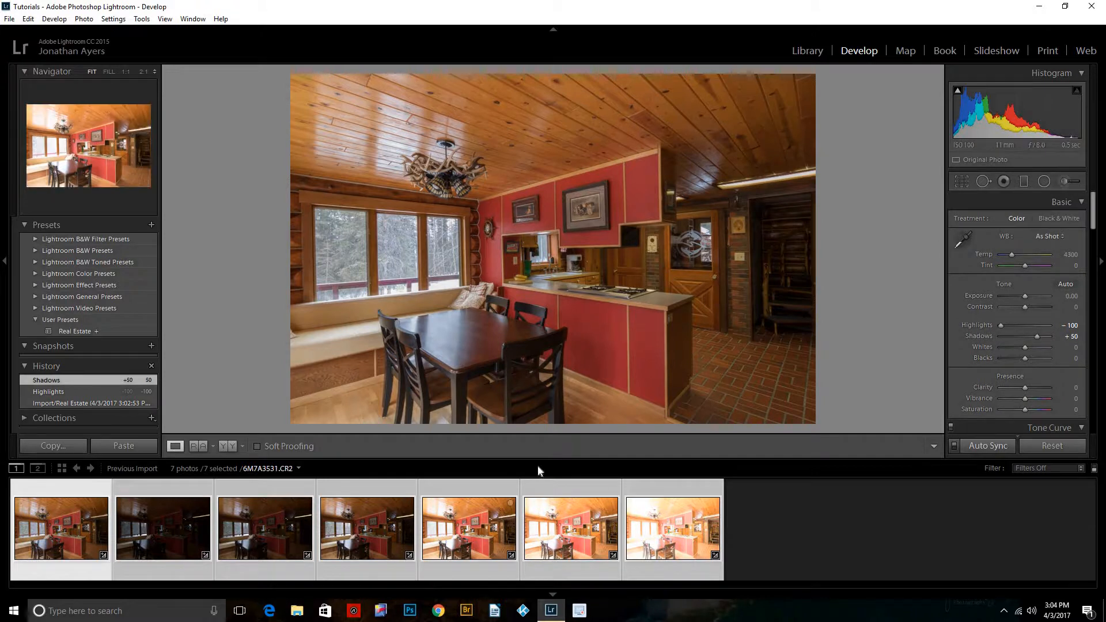
pyautogui.moveTo(538, 469)
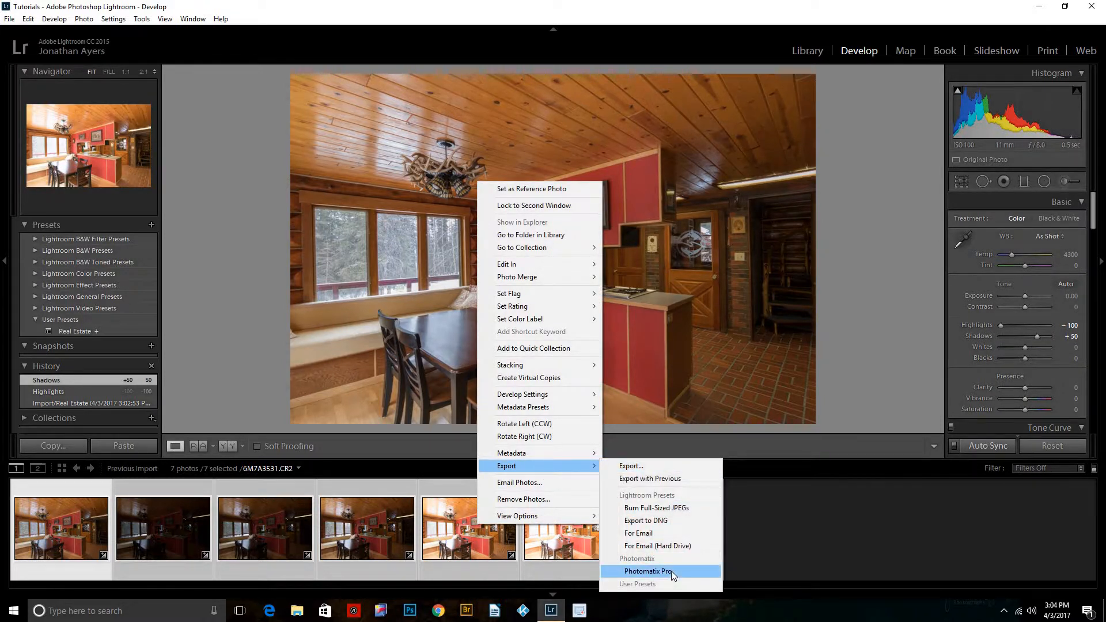
pyautogui.click(672, 572)
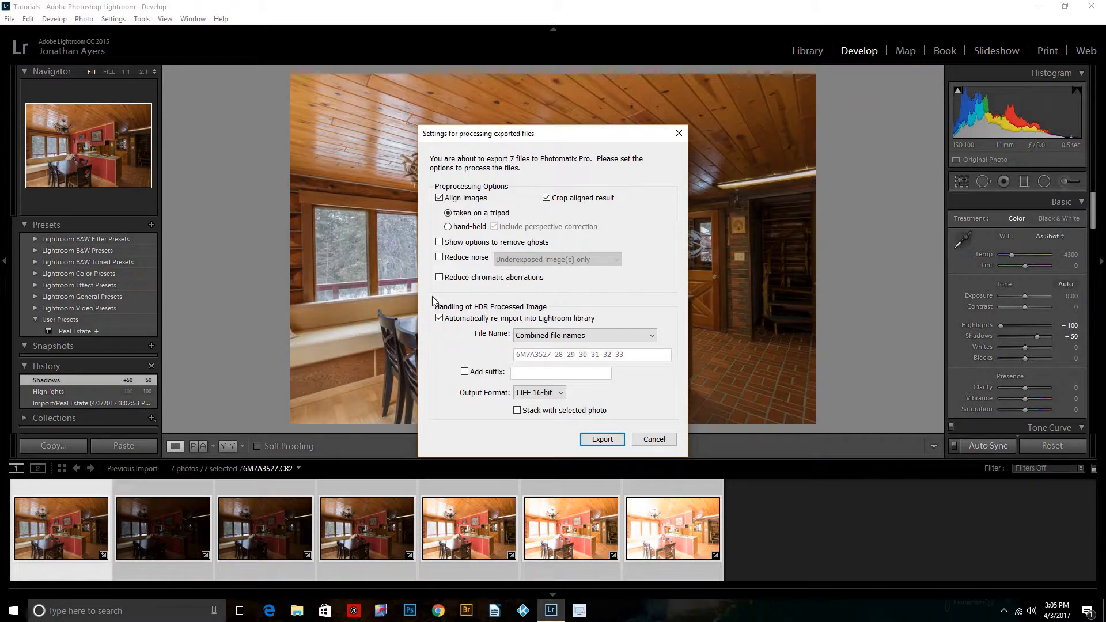
pyautogui.click(539, 394)
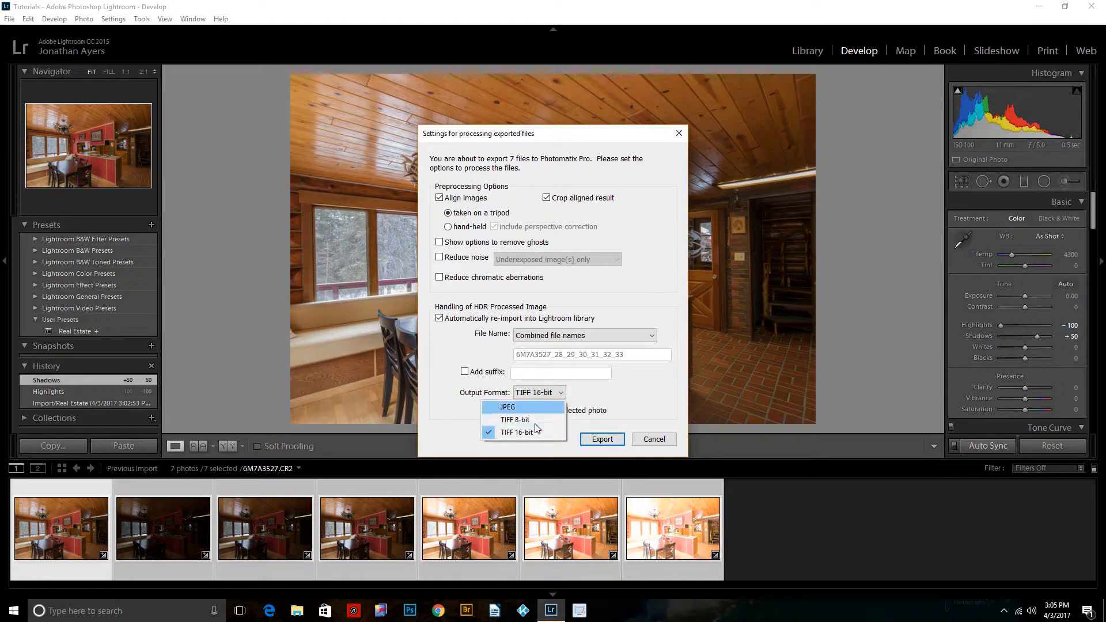
pyautogui.click(624, 386)
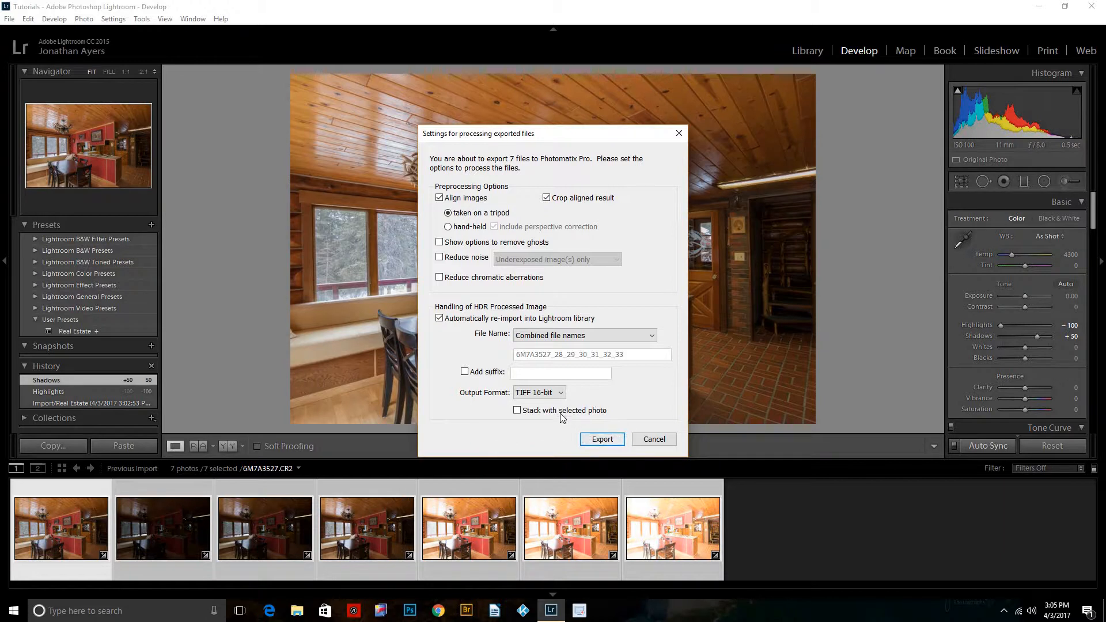
pyautogui.click(600, 439)
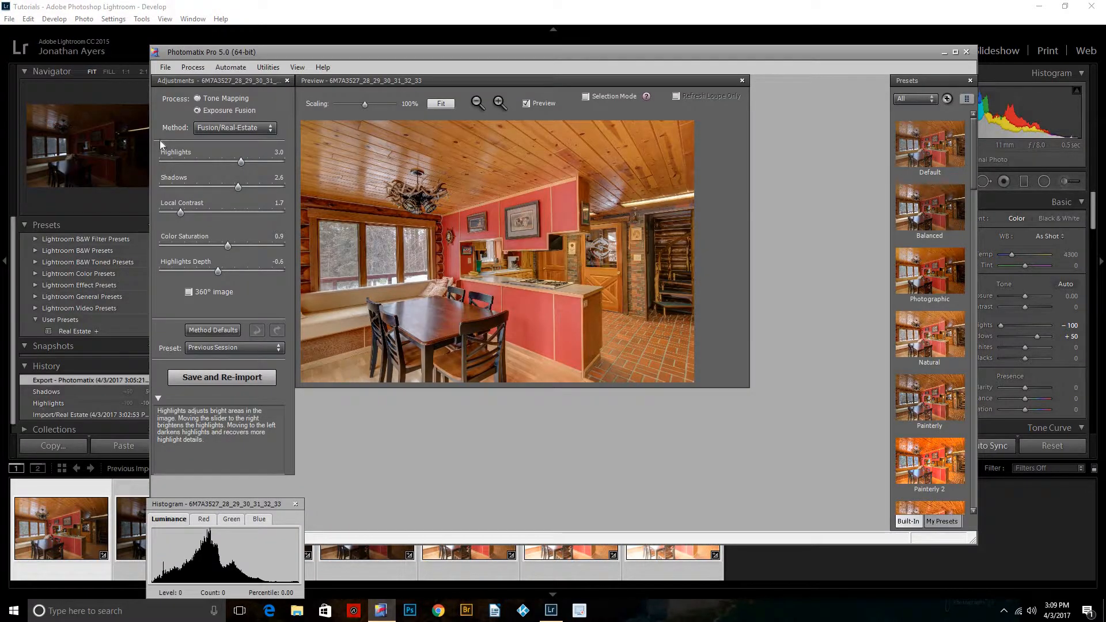
# Choose the Fusion/Real-Estate method for the Exposure Fusion process in Photomatix Pro.
pyautogui.click(525, 244)
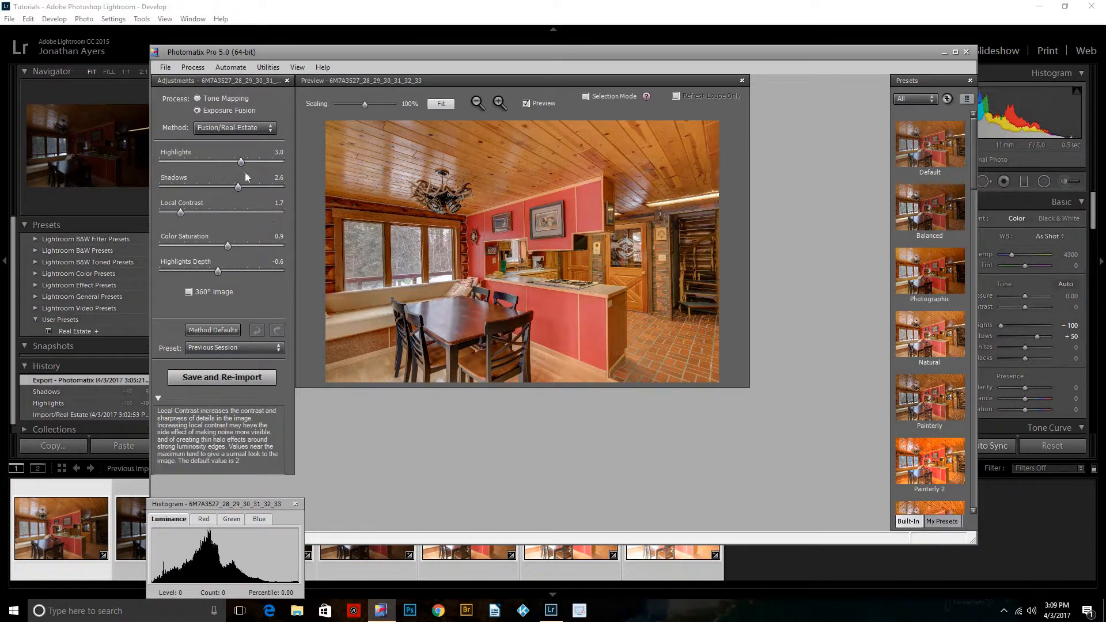
pyautogui.click(231, 129)
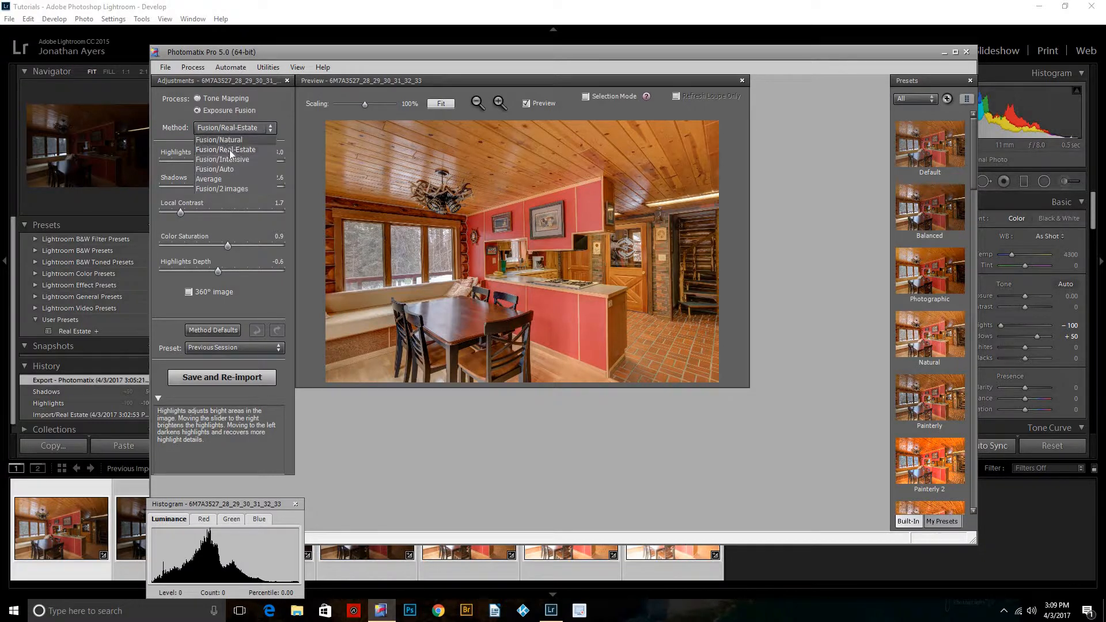
pyautogui.click(262, 149)
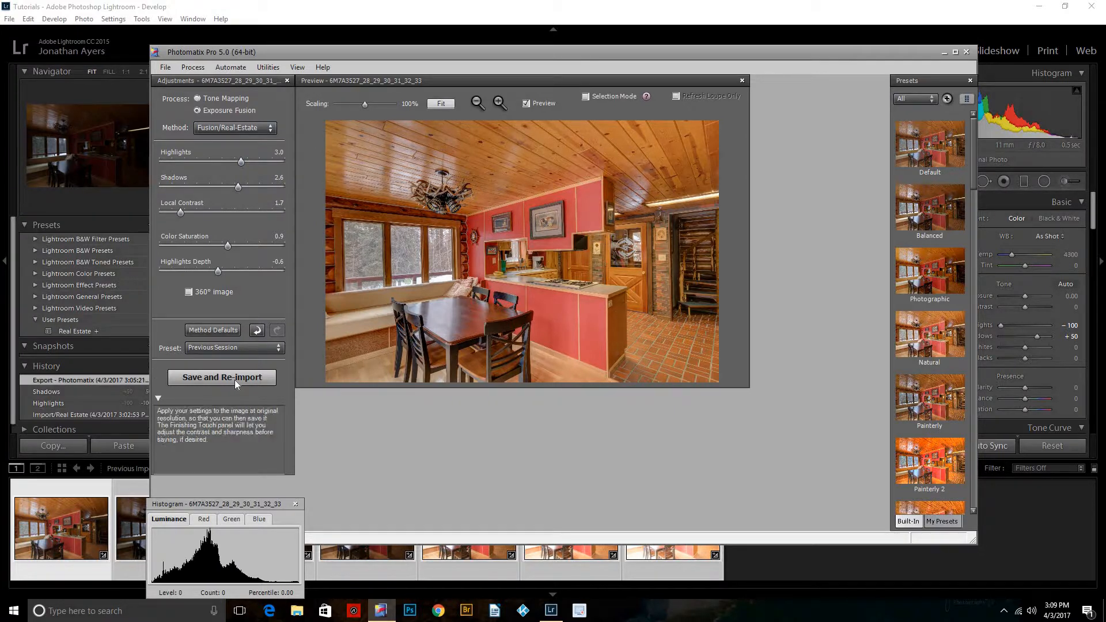
# Preview the Tone Mapping process, return to Exposure Fusion, and save and re-import the merged image.
pyautogui.click(209, 100)
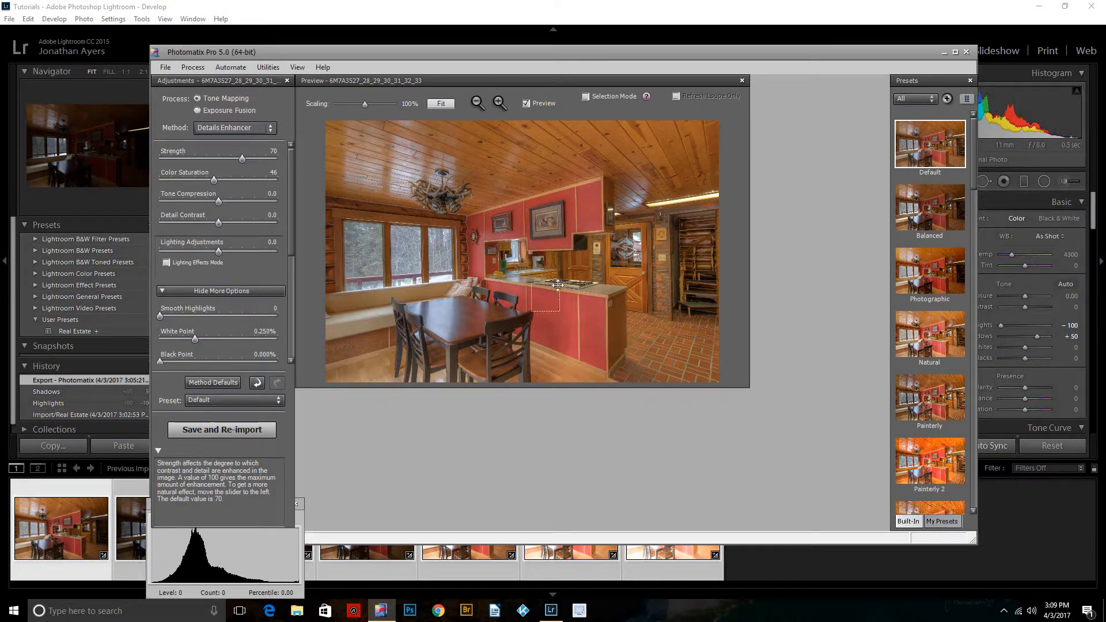
pyautogui.click(239, 111)
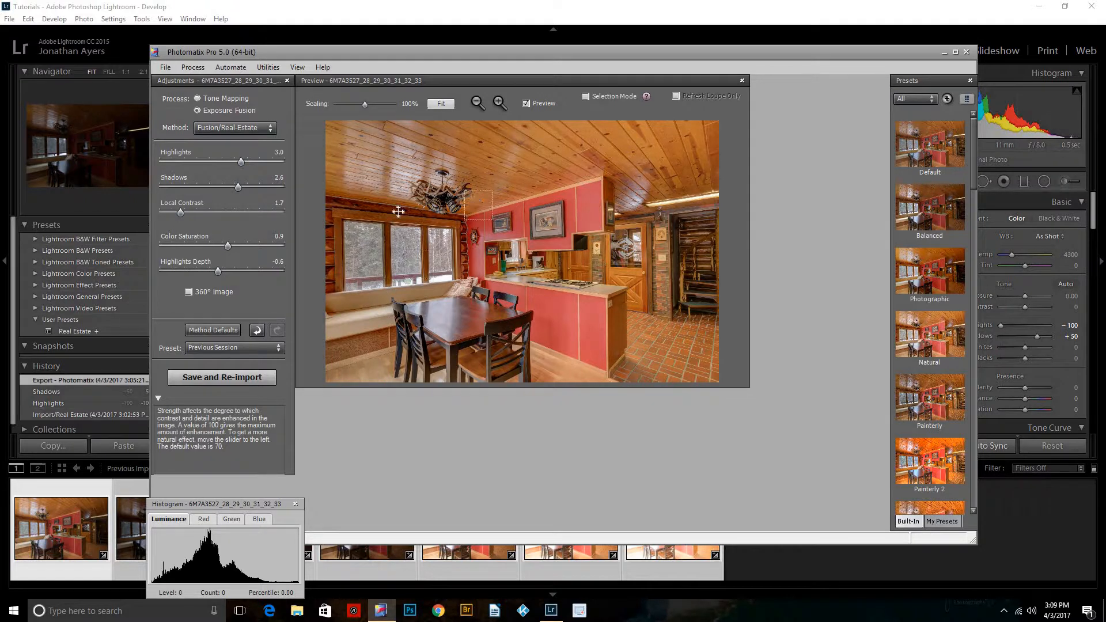
pyautogui.click(230, 378)
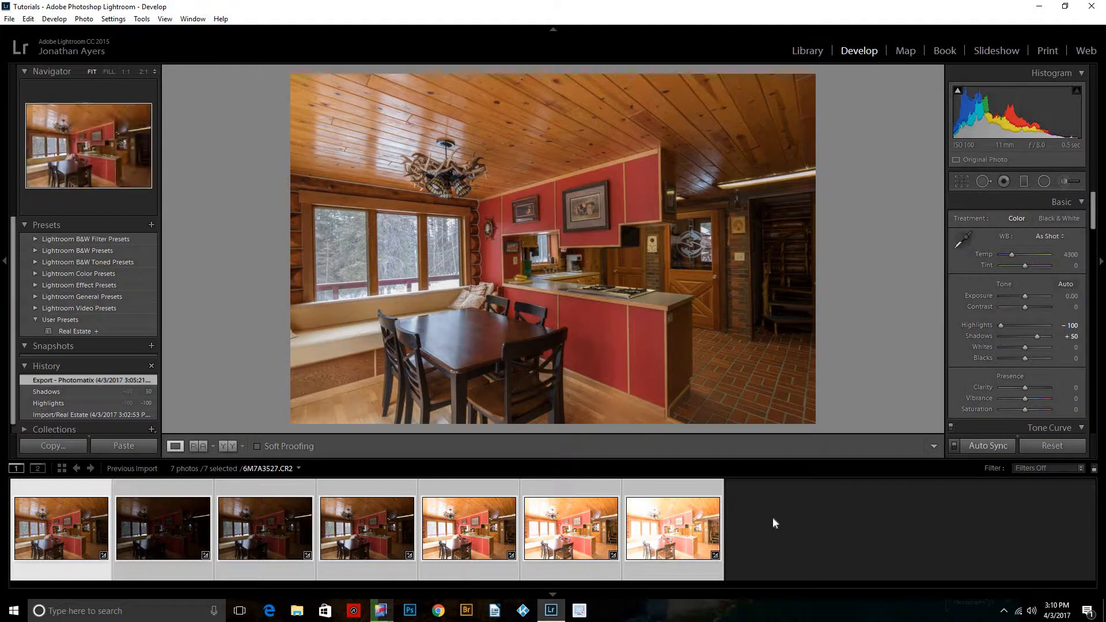
# Show All Photographs in Lightroom's filmstrip and select the merged kitchen TIFF among the bracketed photos.
pyautogui.click(749, 518)
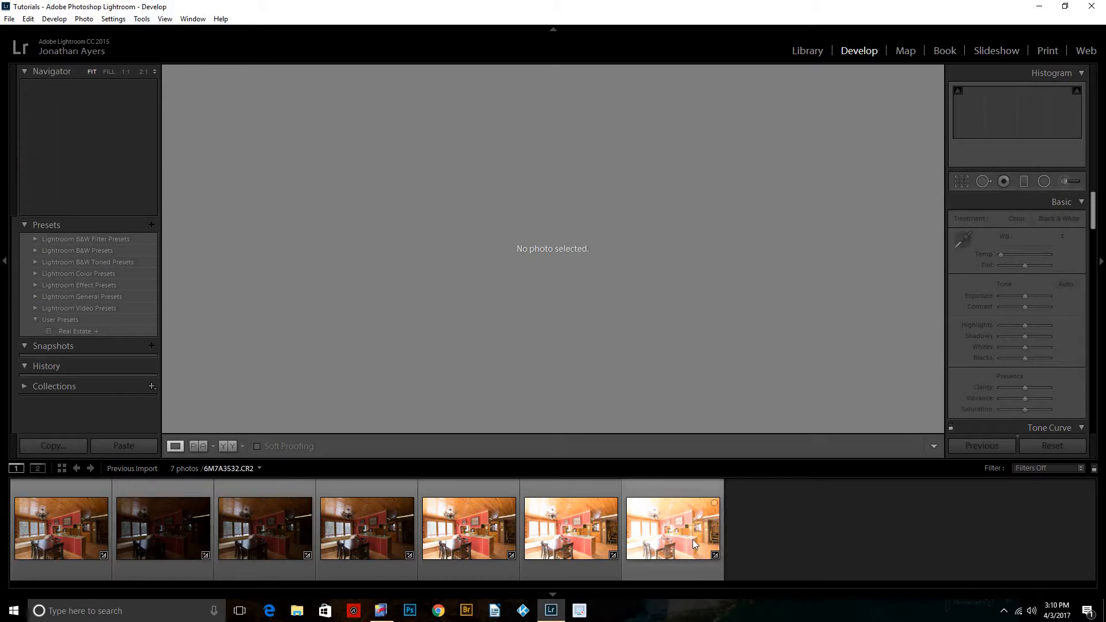
pyautogui.click(141, 469)
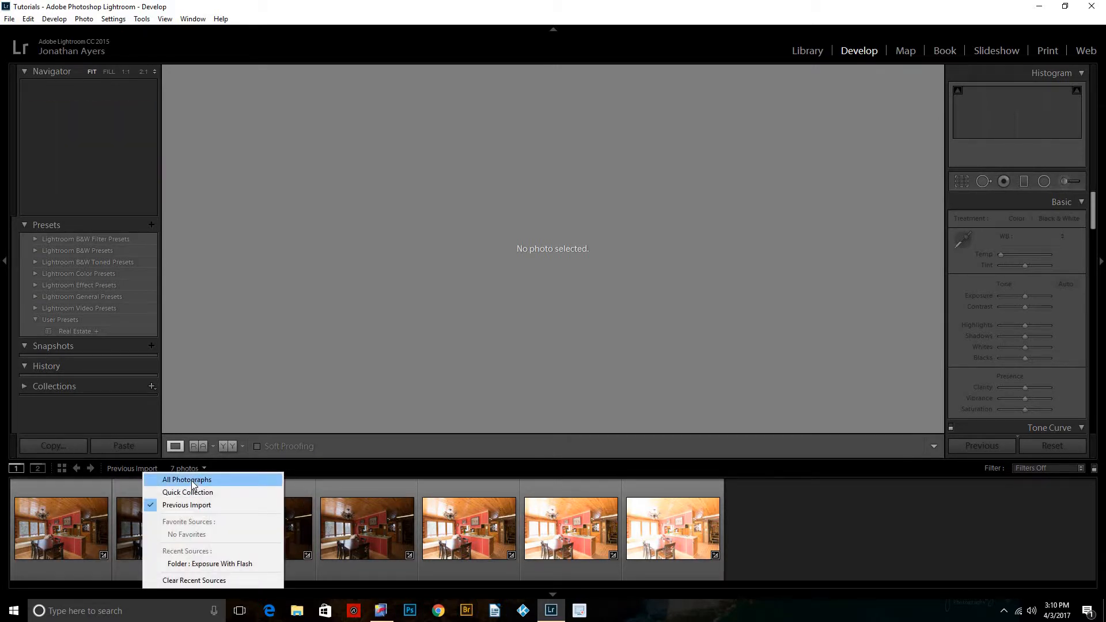
pyautogui.click(193, 482)
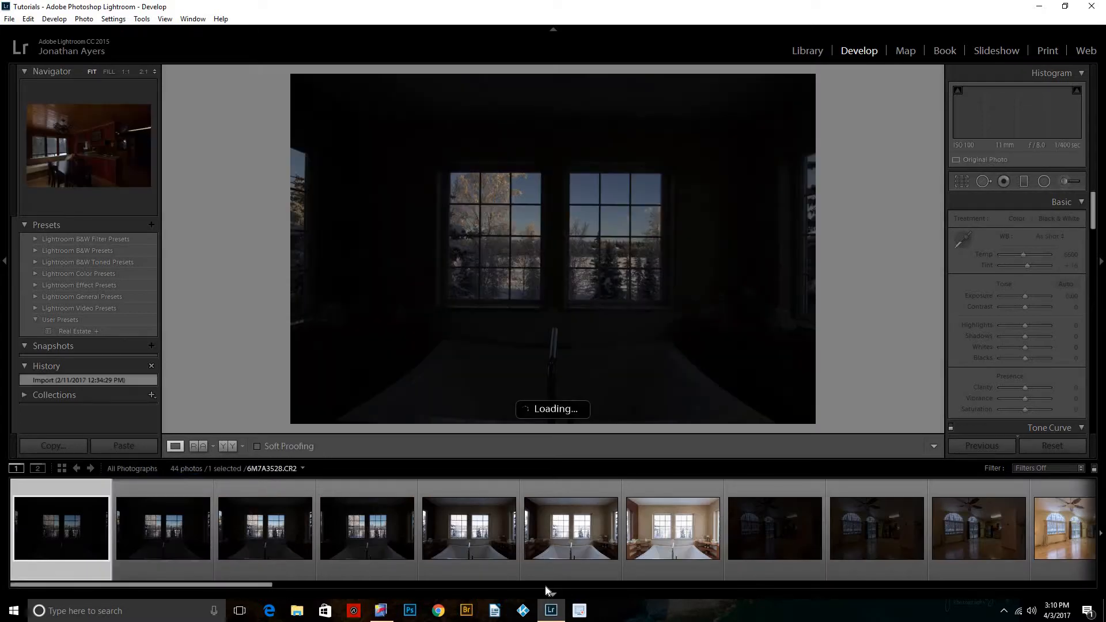
pyautogui.moveTo(248, 584); pyautogui.dragTo(1068, 568)
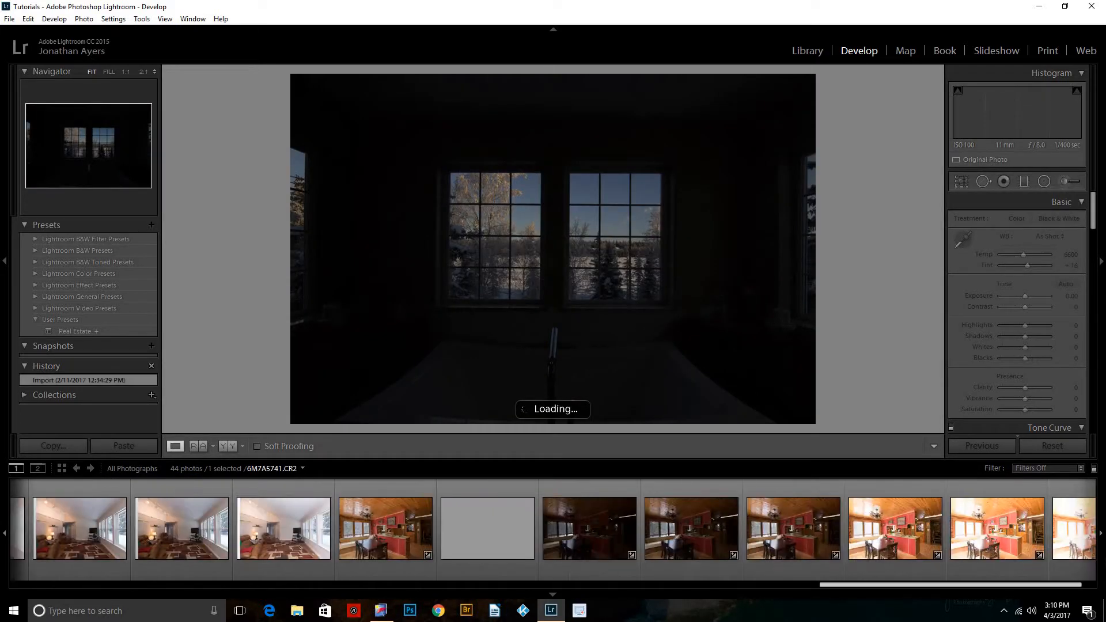
pyautogui.click(144, 468)
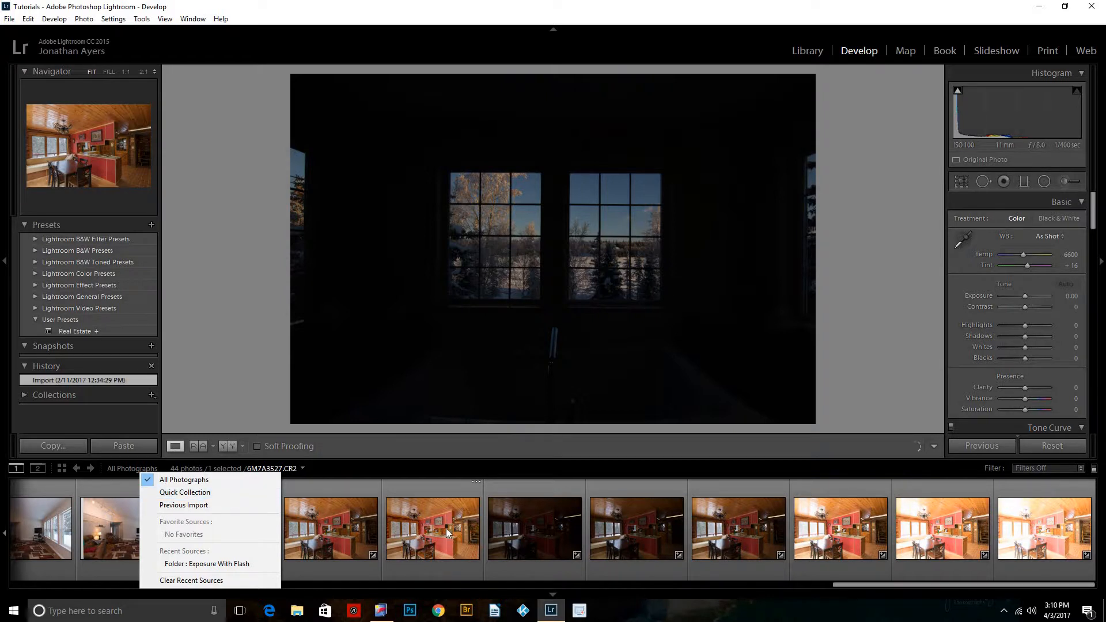
pyautogui.click(433, 533)
pyautogui.click(446, 530)
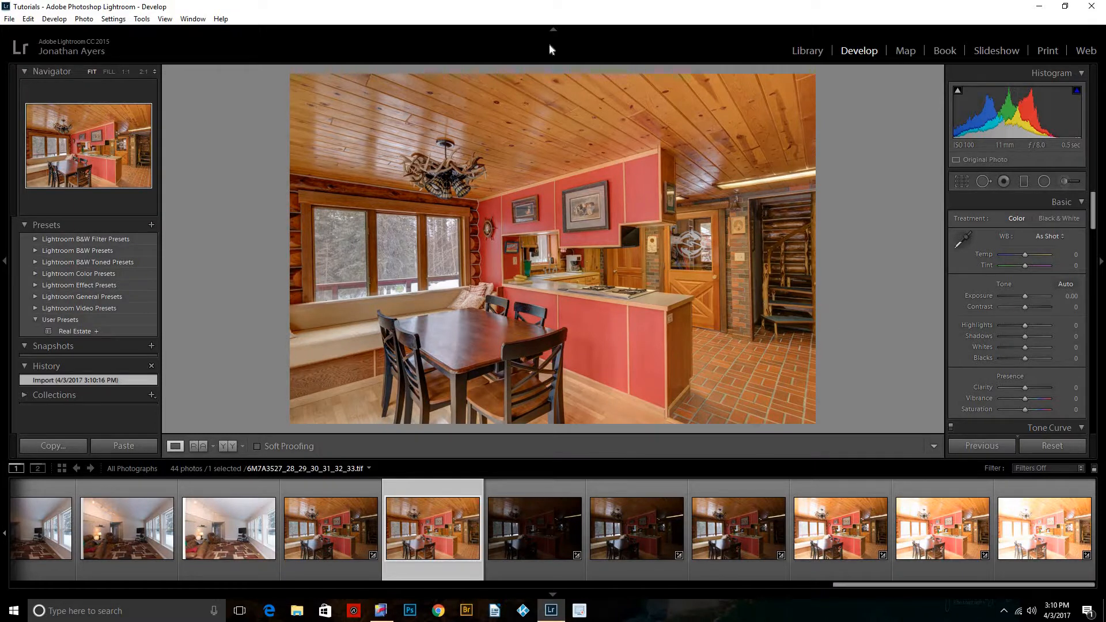
# Set the merged kitchen image's Highlights to -40, Shadows to +31 and Whites to +12.
pyautogui.click(552, 29)
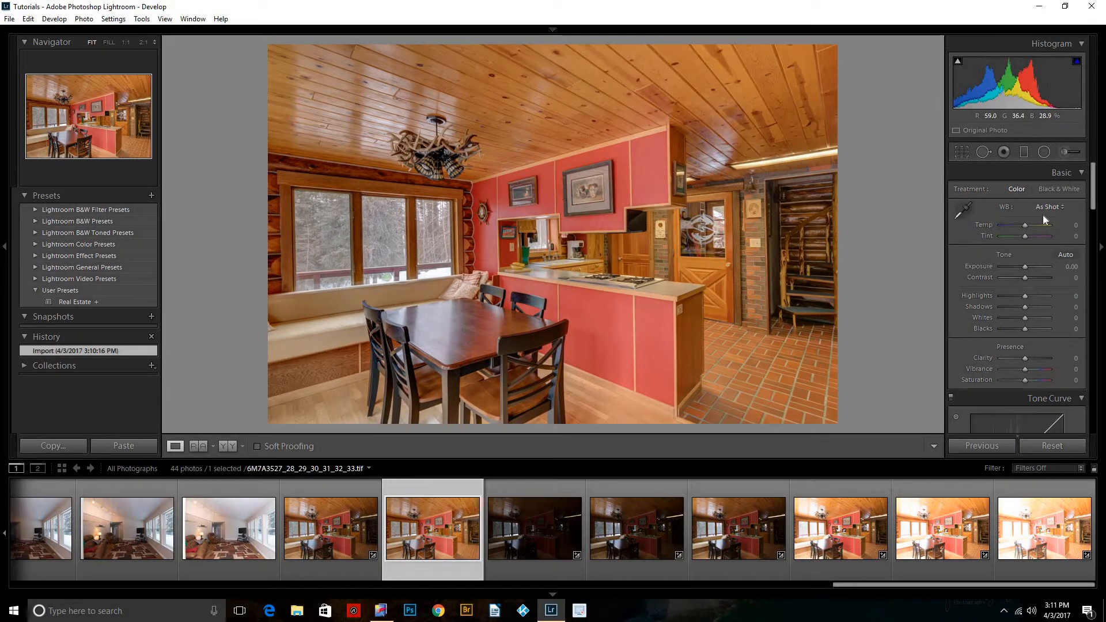
pyautogui.click(1011, 296)
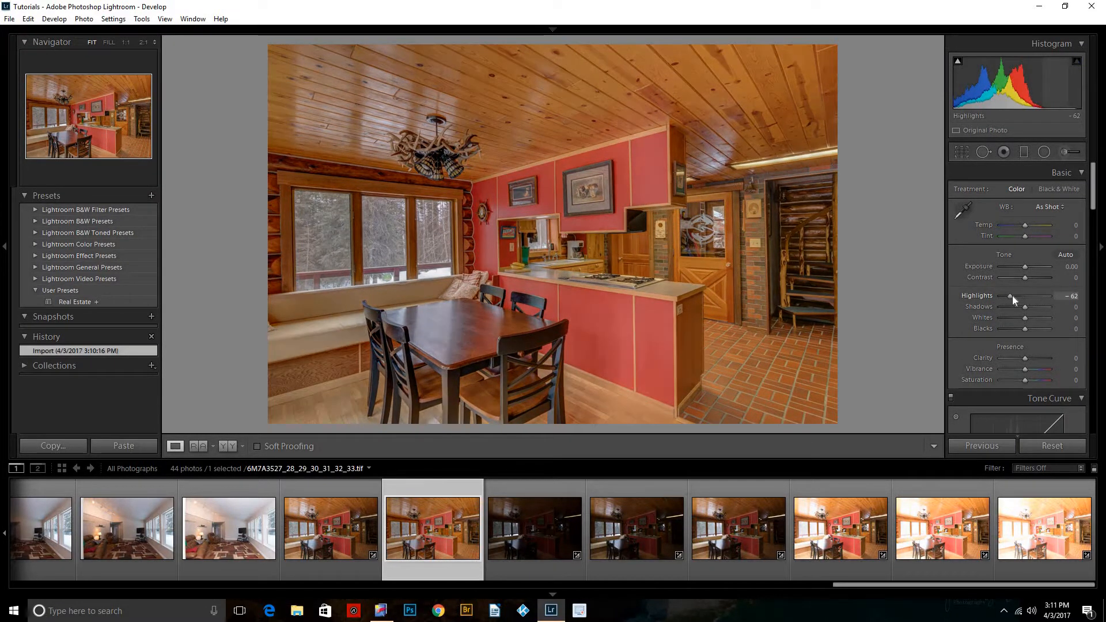
pyautogui.moveTo(1011, 296); pyautogui.dragTo(1027, 323)
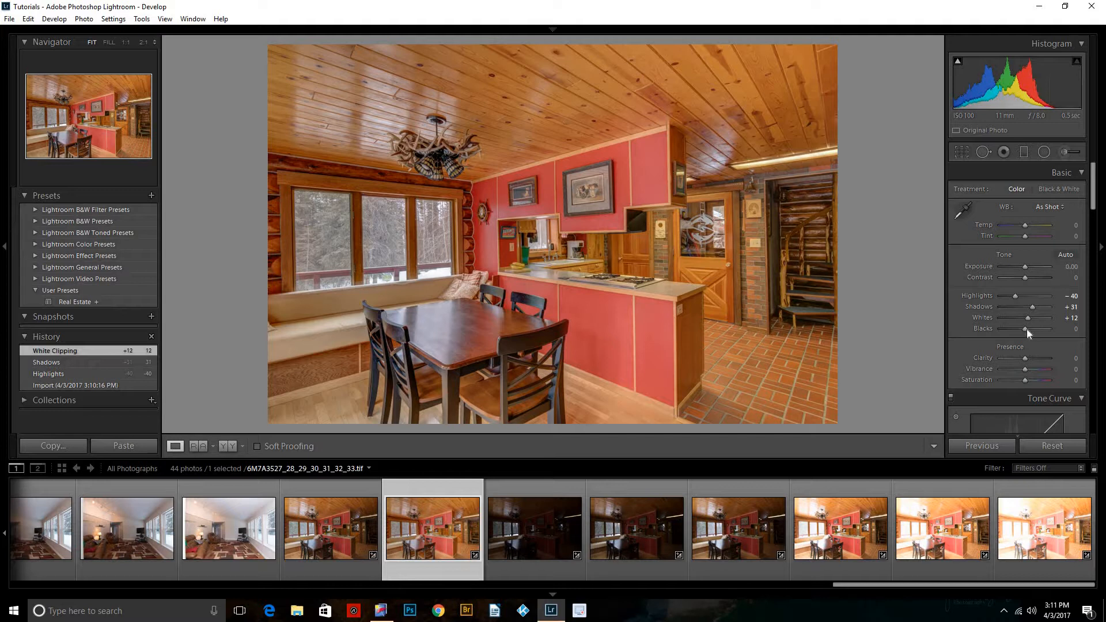
# Try raising the merged image's Blacks to +31 and reset them to 0.
pyautogui.moveTo(1026, 329); pyautogui.dragTo(1033, 334)
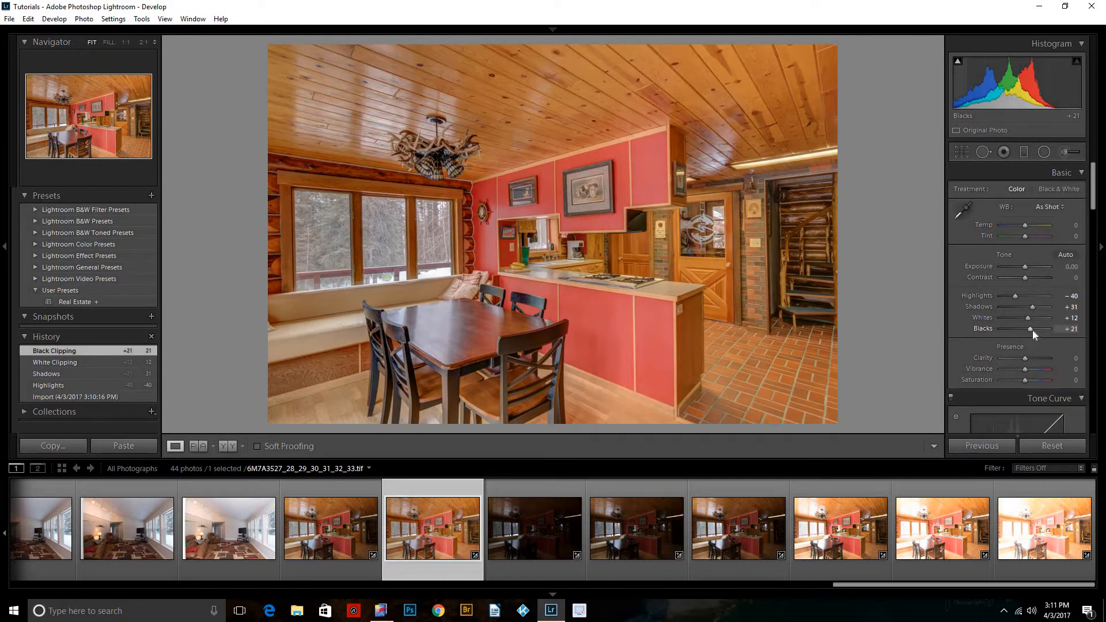
pyautogui.doubleClick(1032, 330)
pyautogui.click(1032, 330)
pyautogui.doubleClick(1032, 330)
pyautogui.click(1032, 329)
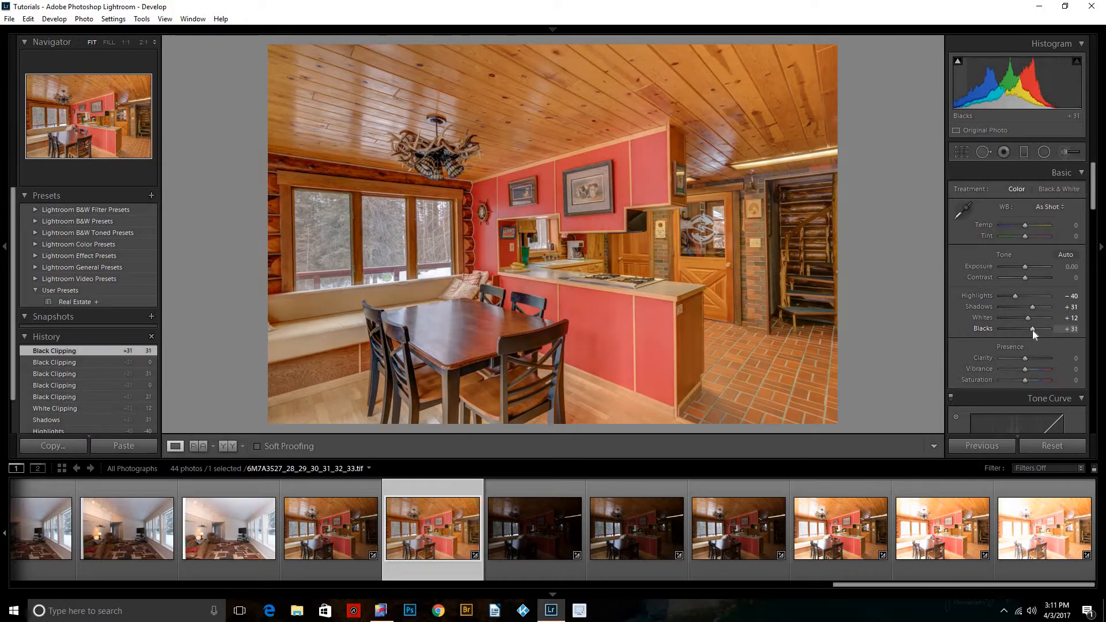
pyautogui.doubleClick(1031, 330)
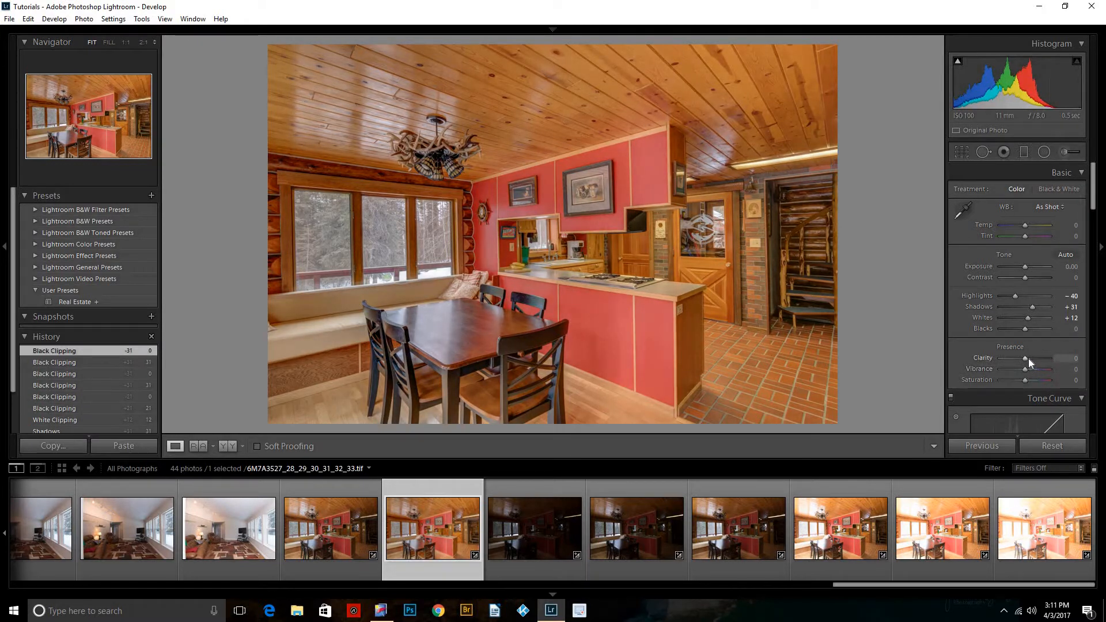
# Set the merged image's Clarity to +21 and Vibrance to +14.
pyautogui.moveTo(1031, 357); pyautogui.dragTo(1033, 357)
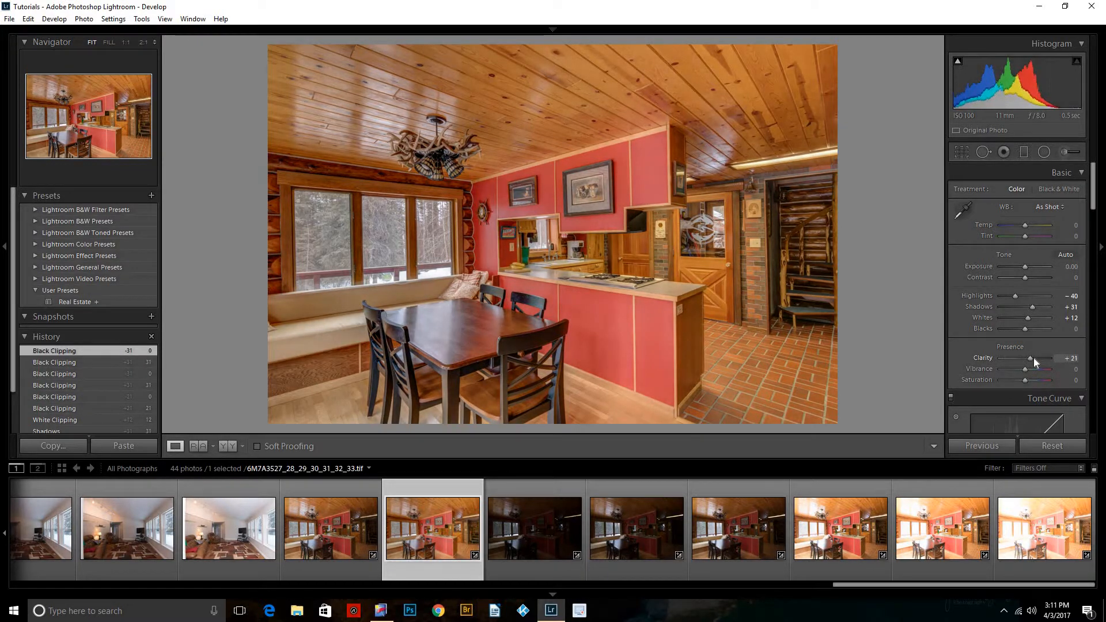
pyautogui.moveTo(1033, 358); pyautogui.dragTo(1033, 358)
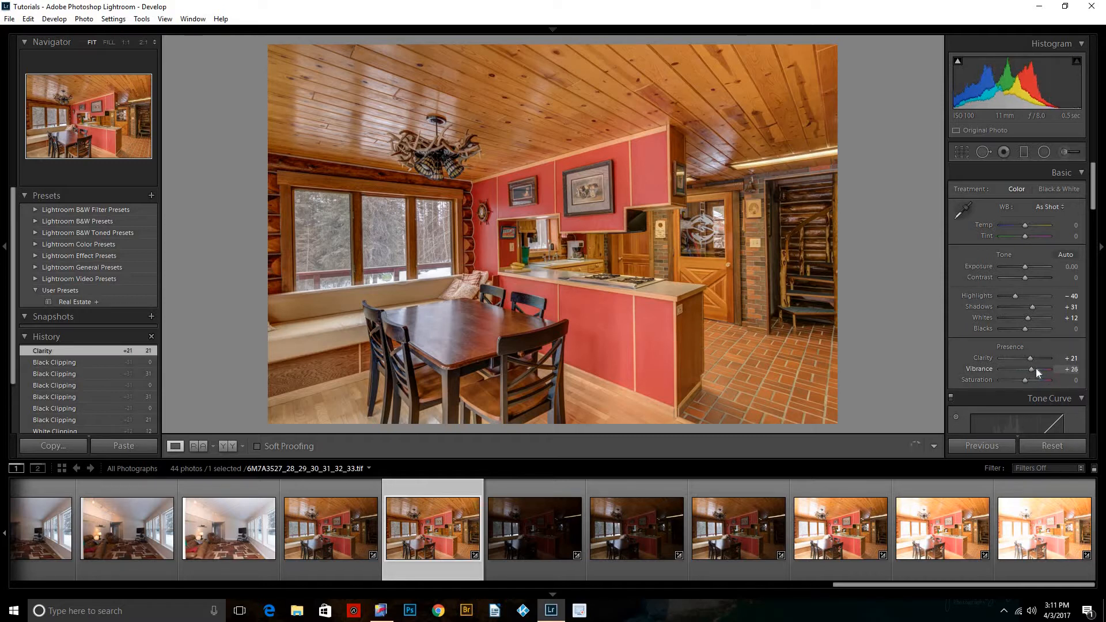
pyautogui.moveTo(1035, 368); pyautogui.dragTo(1029, 372)
# Inspect the window area at full size and apply the Vertical Upright perspective correction to the merged image.
pyautogui.scroll(-5, 970, 317)
pyautogui.scroll(-5, 969, 317)
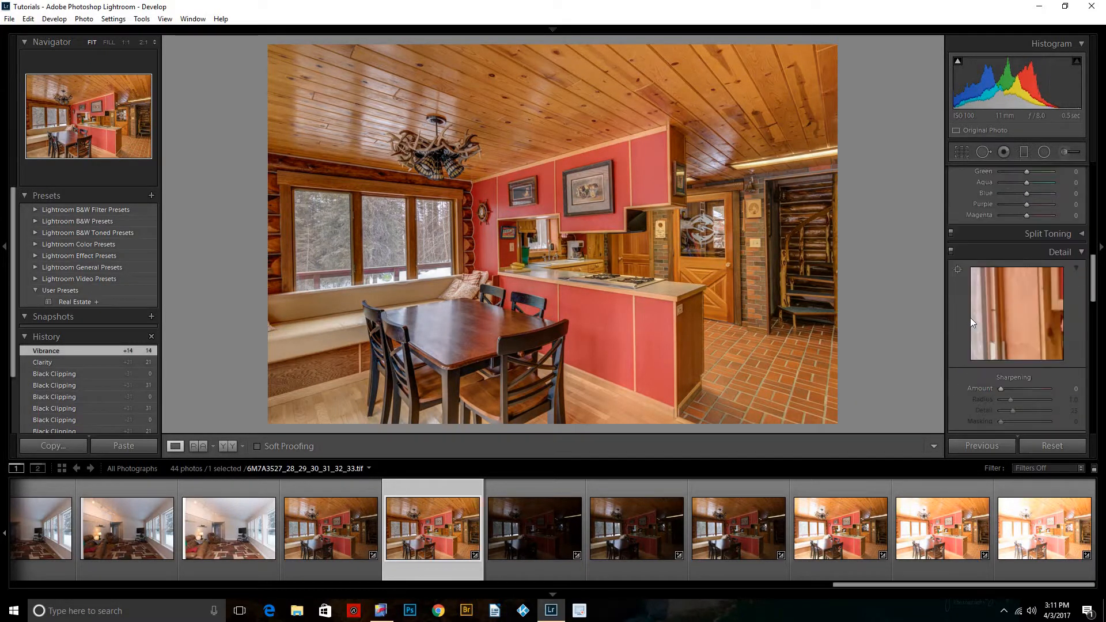
pyautogui.scroll(-2, 971, 303)
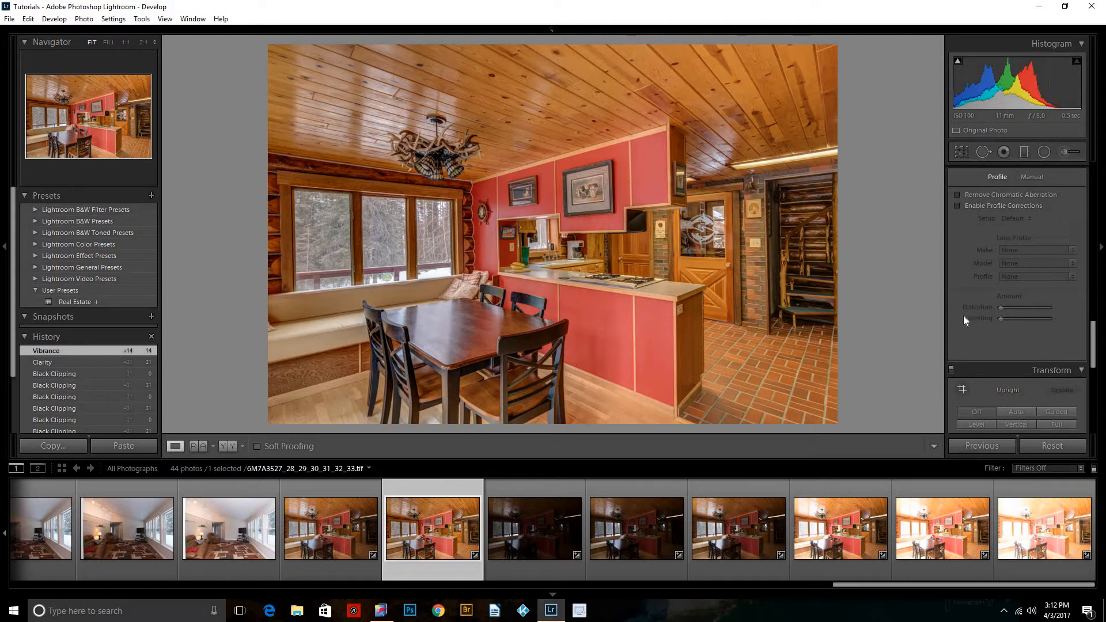
pyautogui.click(450, 199)
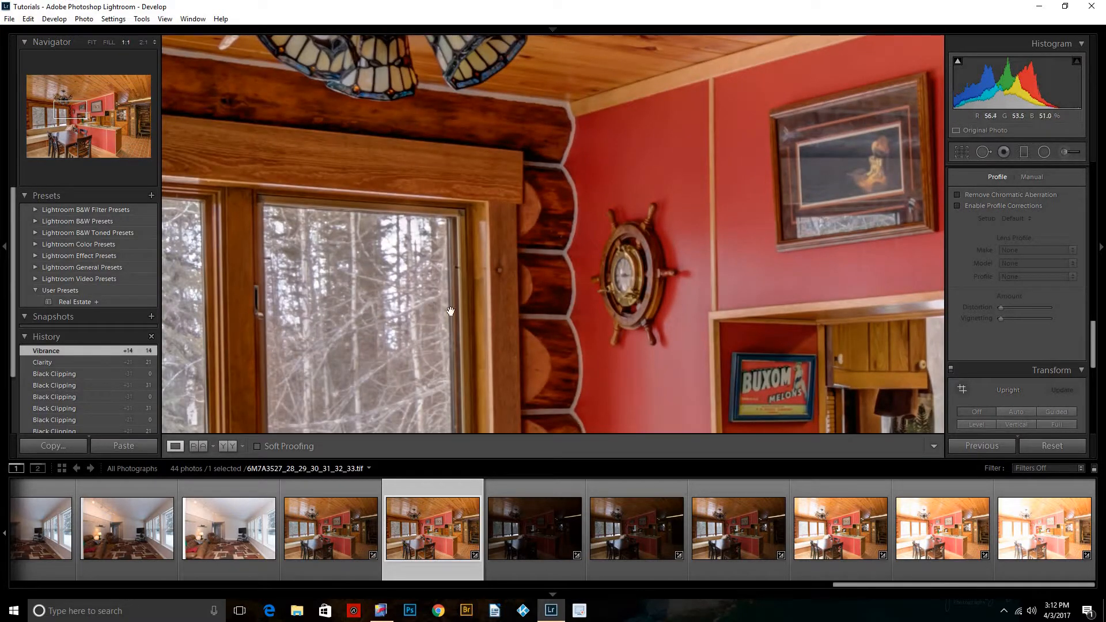
pyautogui.click(446, 265)
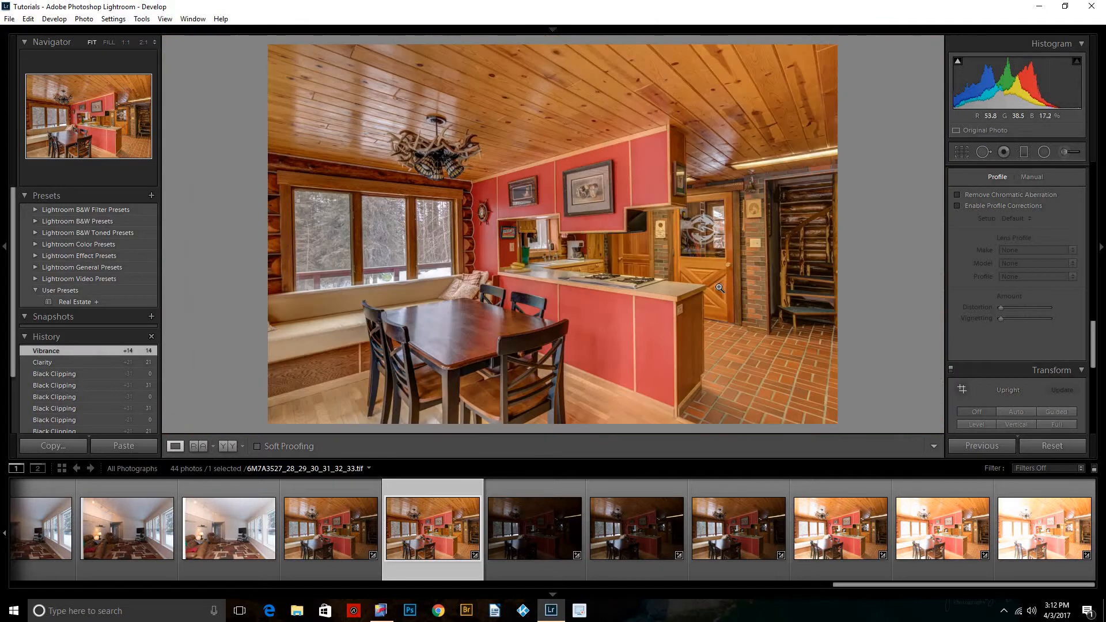
pyautogui.click(1016, 425)
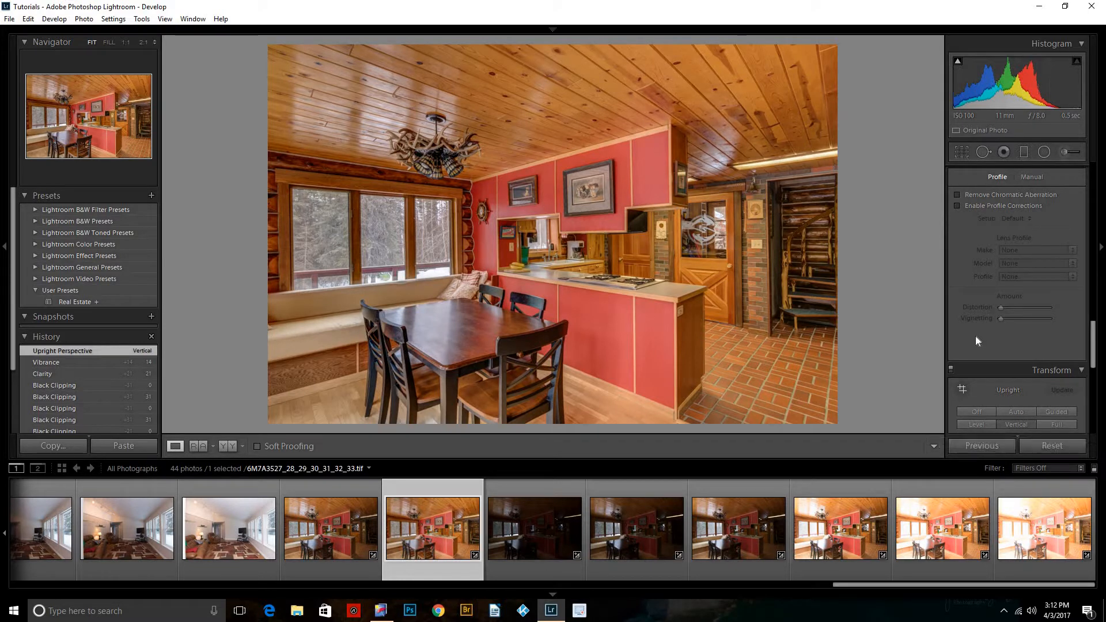
pyautogui.scroll(-4, 975, 337)
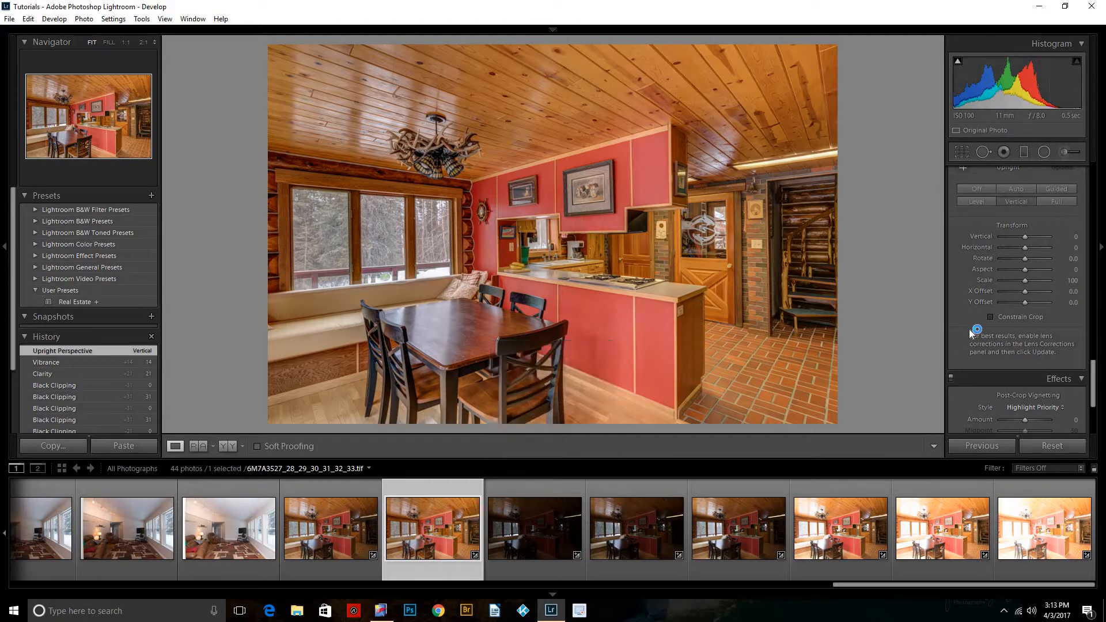
pyautogui.click(996, 294)
# Export the merged kitchen image to the hard drive as a JPEG in the same folder as the original photo.
pyautogui.click(433, 527)
pyautogui.rightClick(434, 528)
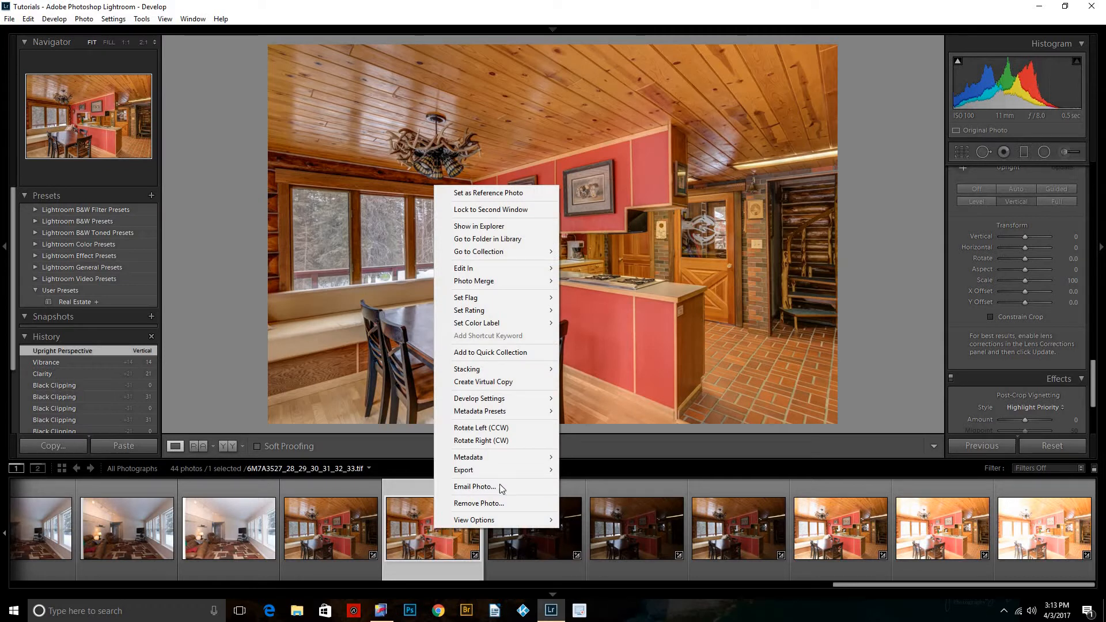
pyautogui.moveTo(537, 471)
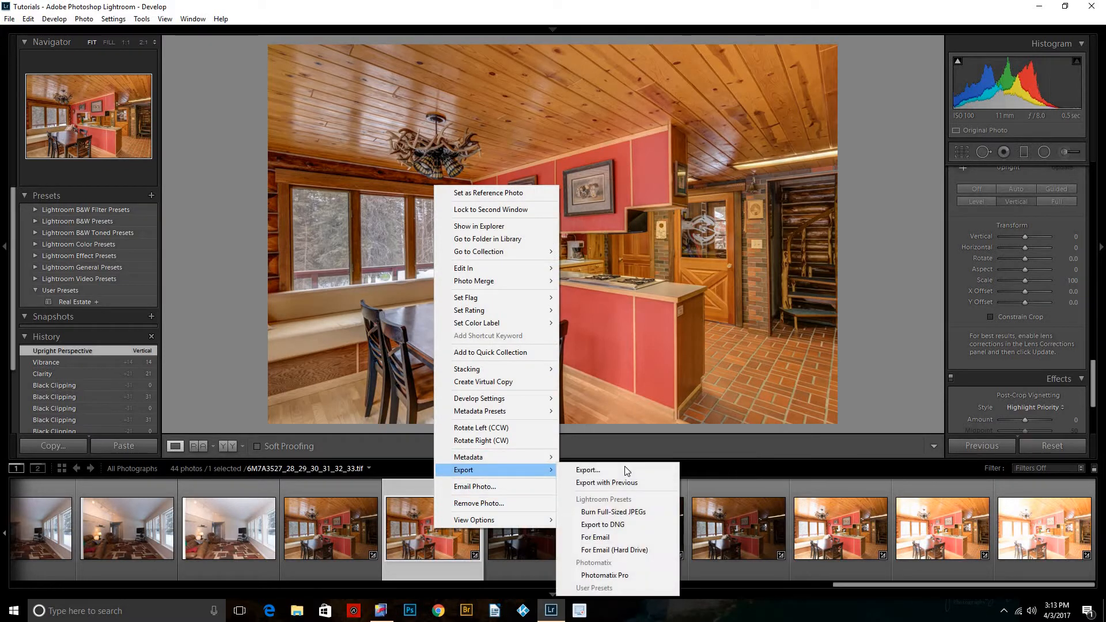
pyautogui.click(627, 471)
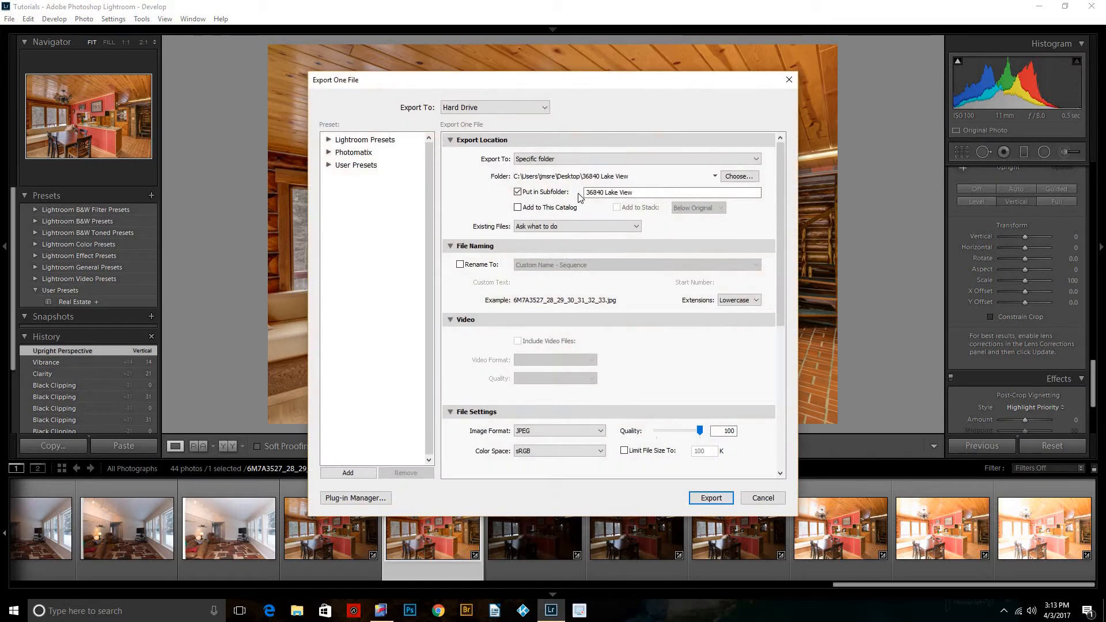
pyautogui.click(612, 161)
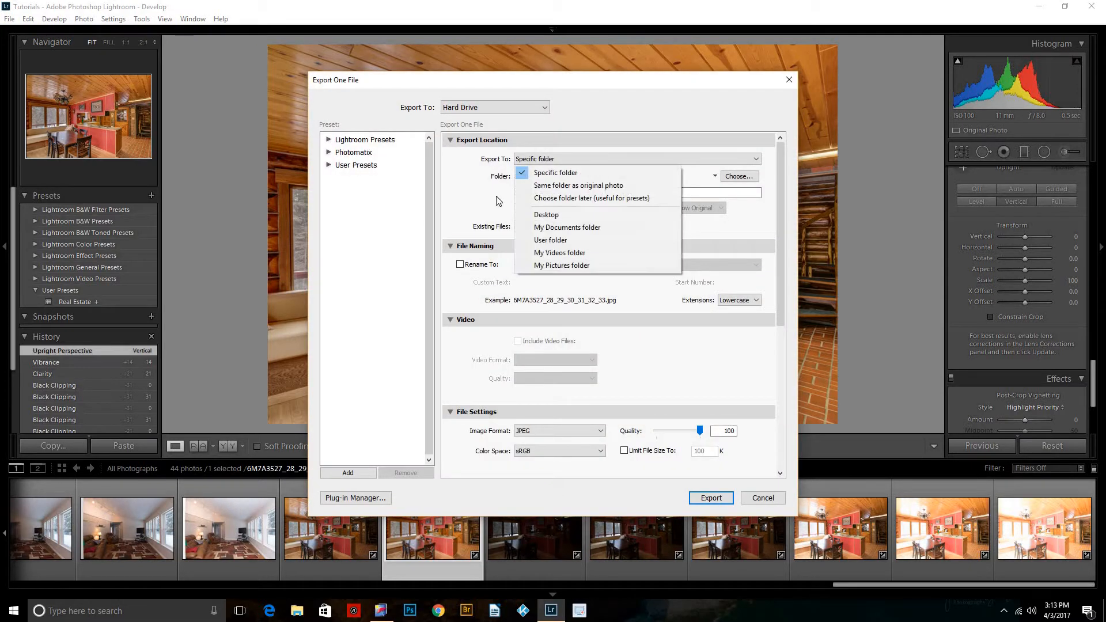
pyautogui.click(578, 185)
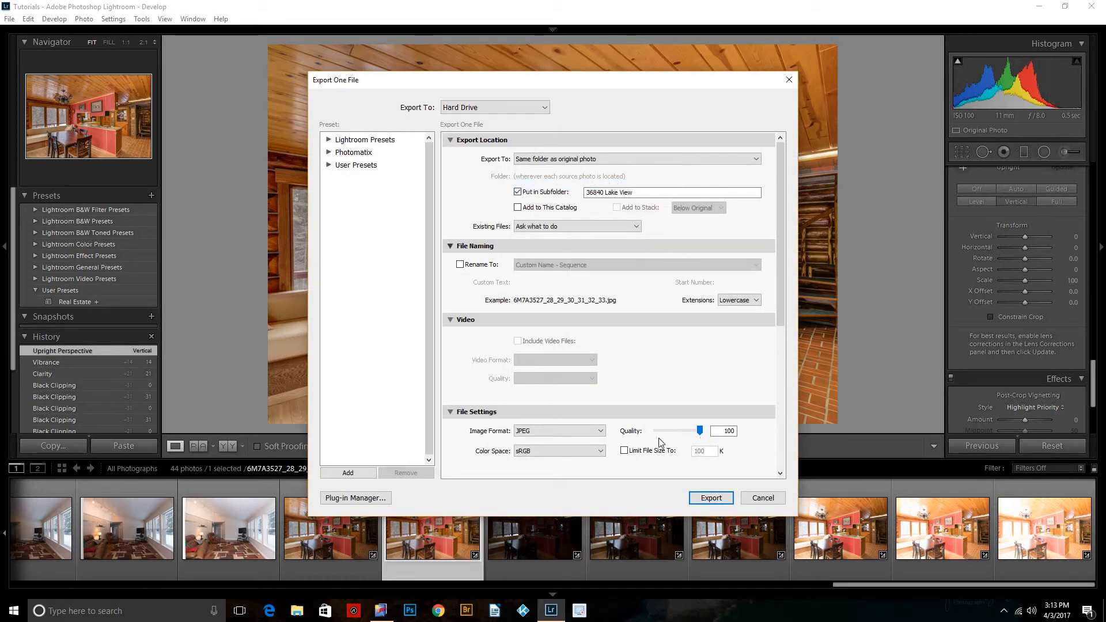
pyautogui.click(706, 499)
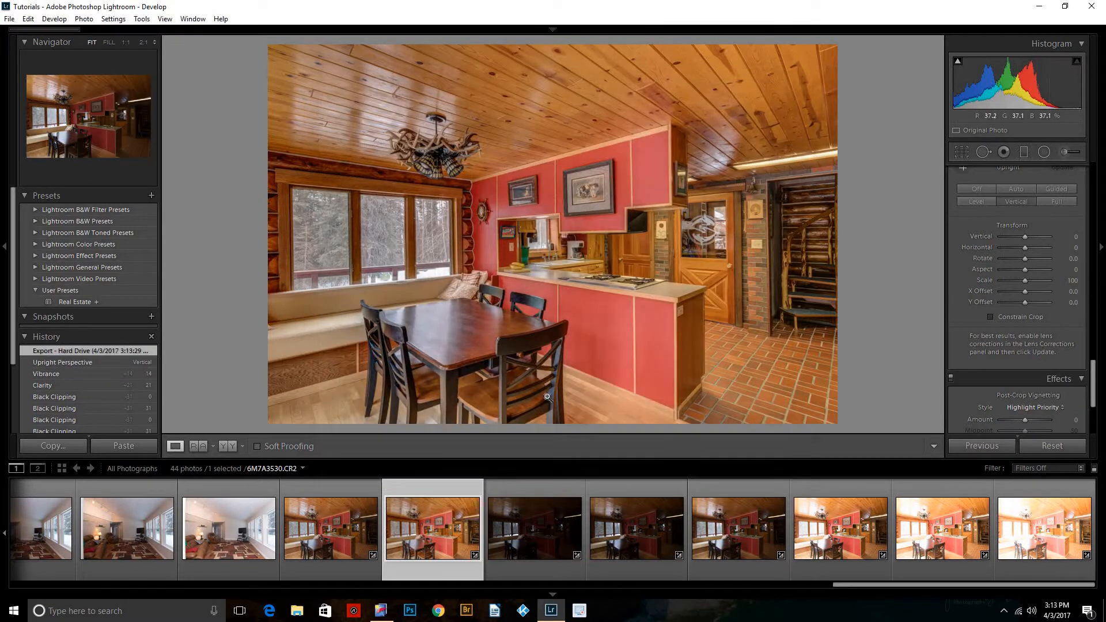